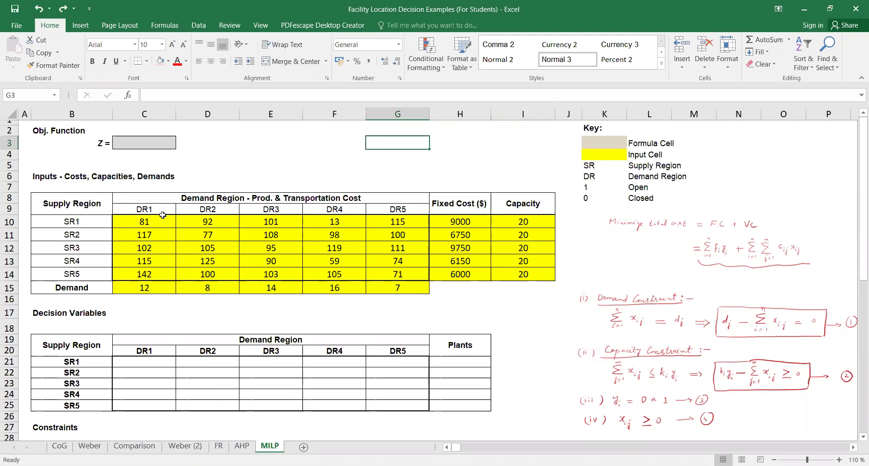
Shade the SR1 to SR5 labels and the DR1 to DR5 headers of the input table light pink
{"action": "left_click", "coordinate": [98, 220]}
{"action": "left_click", "coordinate": [77, 248]}
{"action": "left_click_drag", "start_coordinate": [77, 222], "coordinate": [80, 271]}
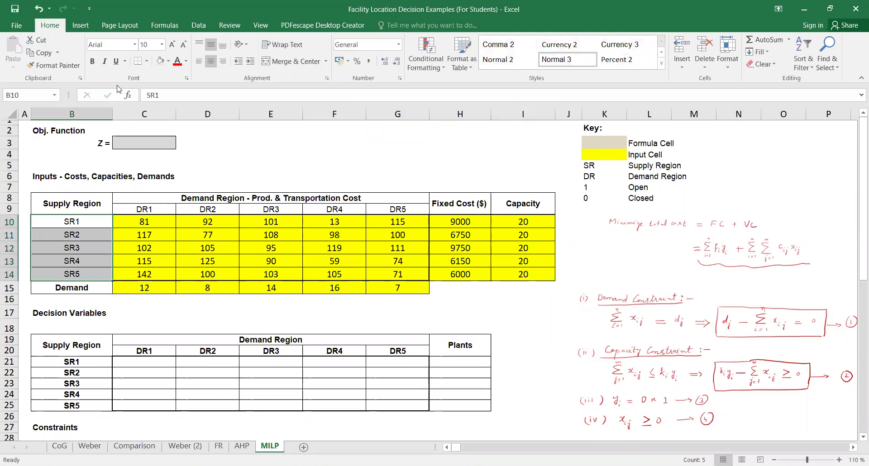
{"action": "left_click", "coordinate": [161, 61]}
{"action": "left_click_drag", "start_coordinate": [145, 209], "coordinate": [398, 209]}
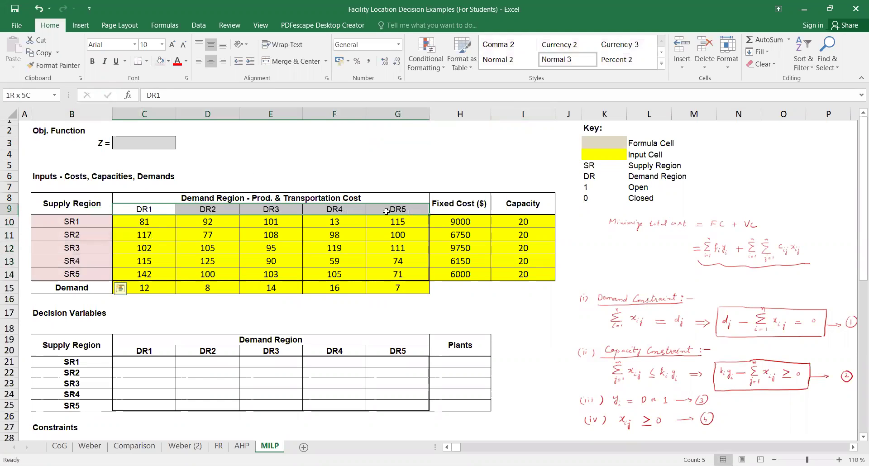
{"action": "left_click", "coordinate": [160, 61]}
{"action": "left_click", "coordinate": [261, 149]}
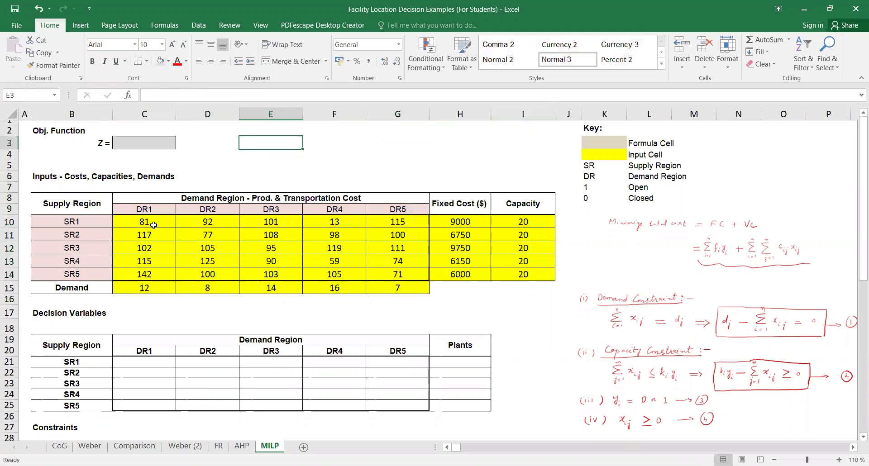
Examine the input table's transportation costs, demands, demand region headers, fixed costs and capacities by highlighting each range
{"action": "left_click", "coordinate": [163, 225]}
{"action": "left_click_drag", "start_coordinate": [164, 225], "coordinate": [398, 271]}
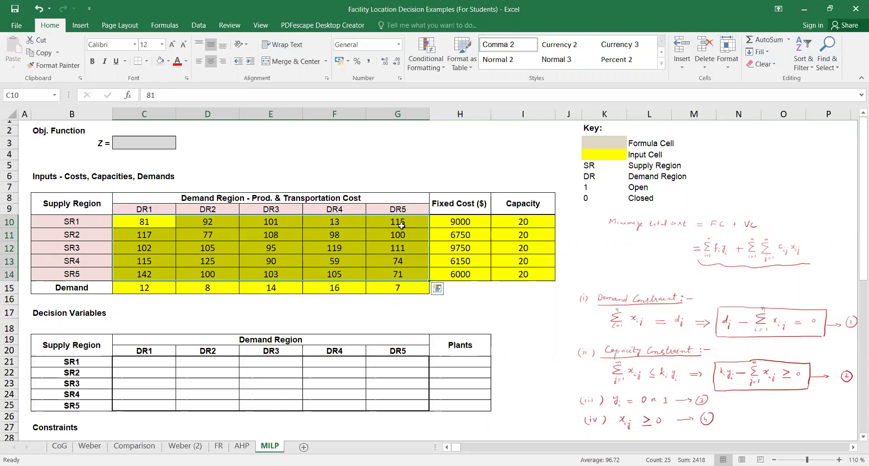
{"action": "left_click_drag", "start_coordinate": [153, 287], "coordinate": [401, 288]}
{"action": "left_click_drag", "start_coordinate": [150, 210], "coordinate": [385, 208]}
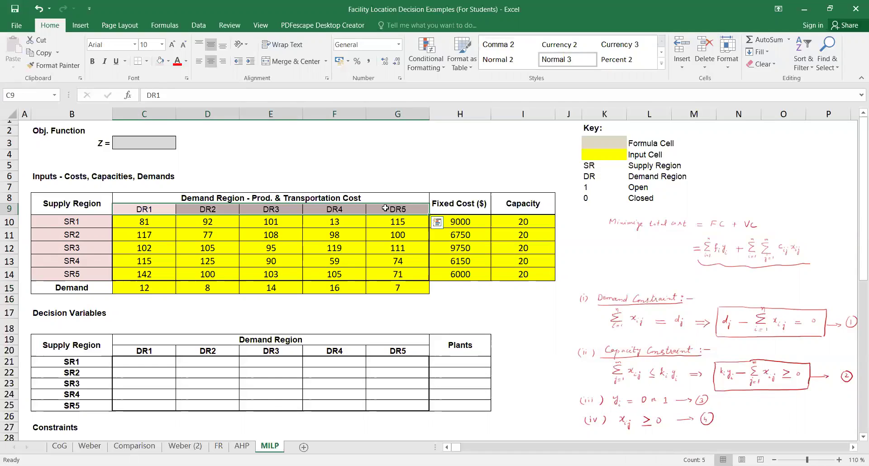
{"action": "left_click_drag", "start_coordinate": [466, 222], "coordinate": [464, 267]}
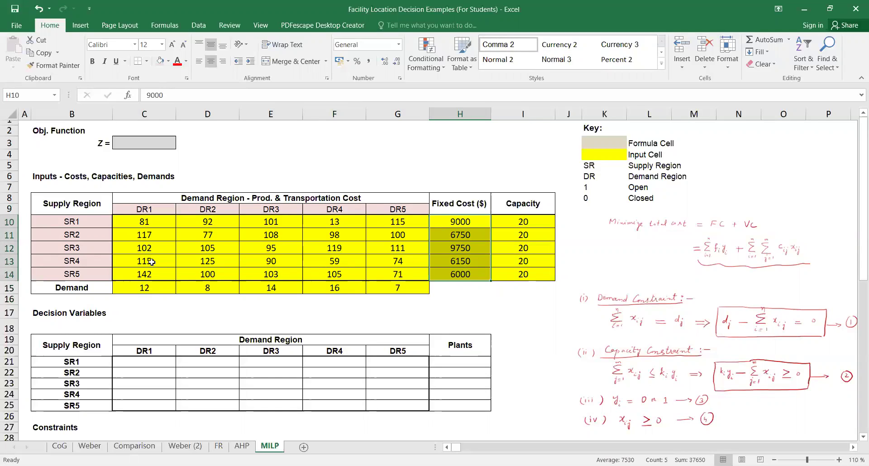
{"action": "left_click_drag", "start_coordinate": [538, 219], "coordinate": [531, 277]}
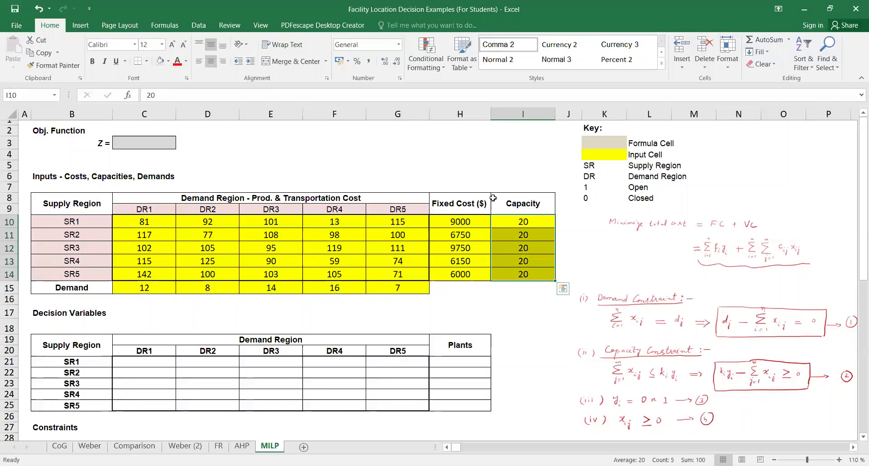
{"action": "left_click", "coordinate": [483, 160]}
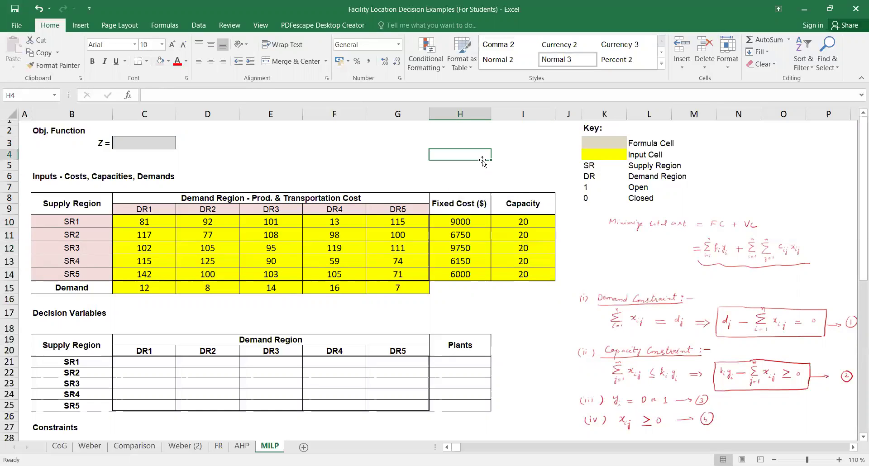
Shade the decision variable cells C21:G25 light pink and highlight the Plants cells H21:H25
{"action": "scroll", "coordinate": [430, 217], "scroll_direction": "down", "scroll_amount": 2}
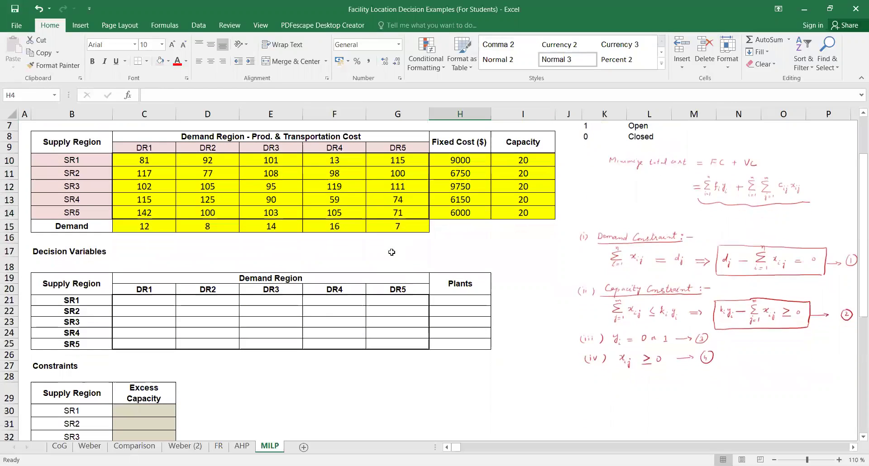
{"action": "left_click_drag", "start_coordinate": [136, 301], "coordinate": [398, 344]}
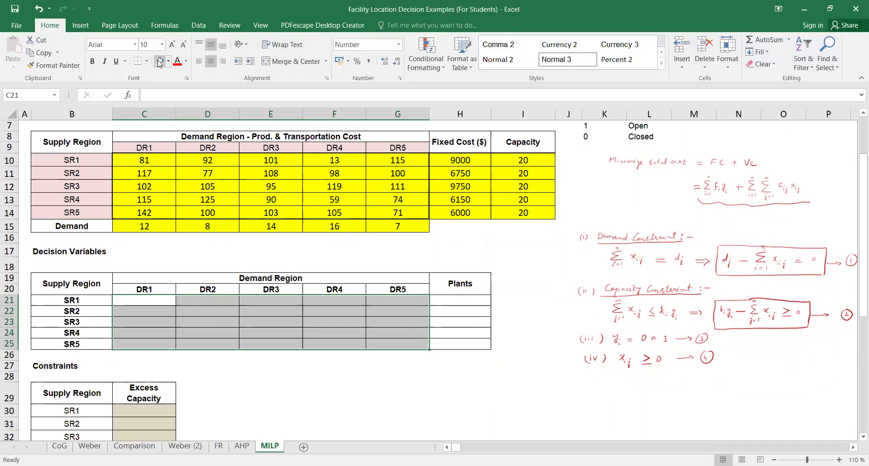
{"action": "left_click", "coordinate": [160, 61]}
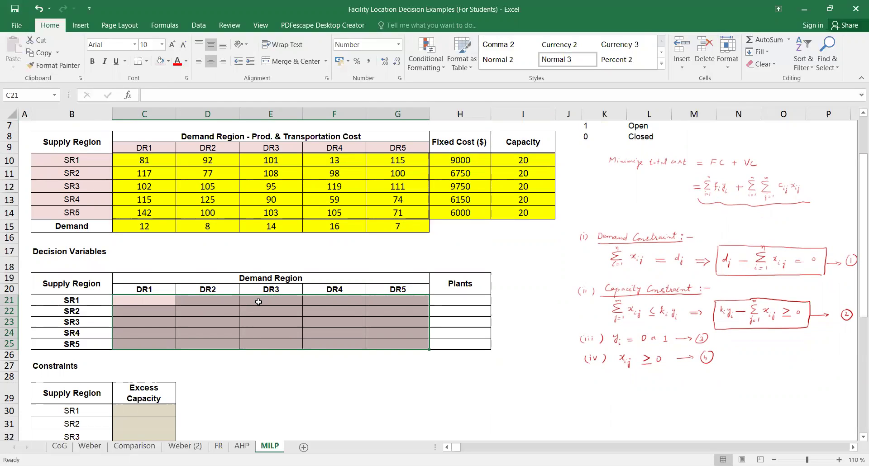
{"action": "left_click_drag", "start_coordinate": [468, 300], "coordinate": [451, 340]}
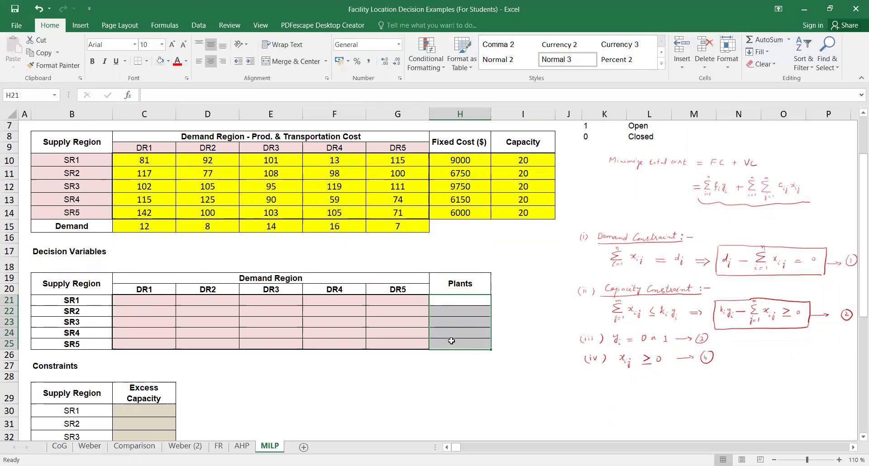
Undo the three pink fills on the region labels and the decision variable cells
{"action": "scroll", "coordinate": [447, 332], "scroll_direction": "up", "scroll_amount": 2}
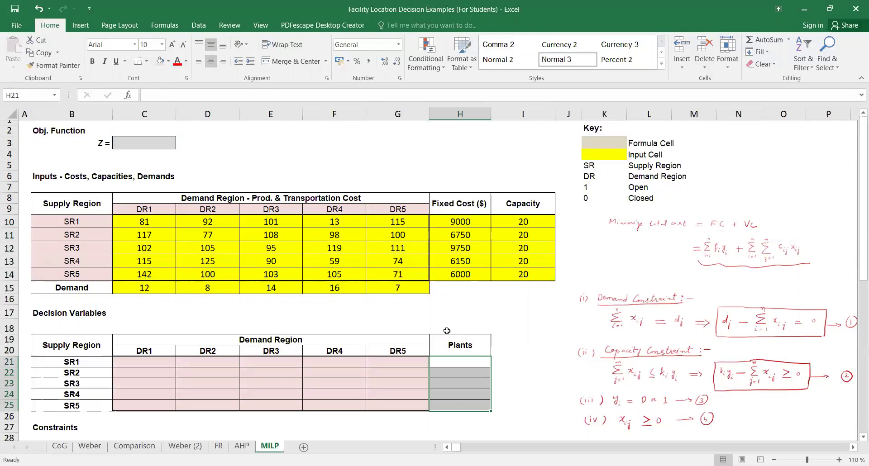
{"action": "key", "text": "ctrl+z"}
{"action": "key", "text": "ctrl+z"}
{"action": "key", "text": "ctrl+z"}
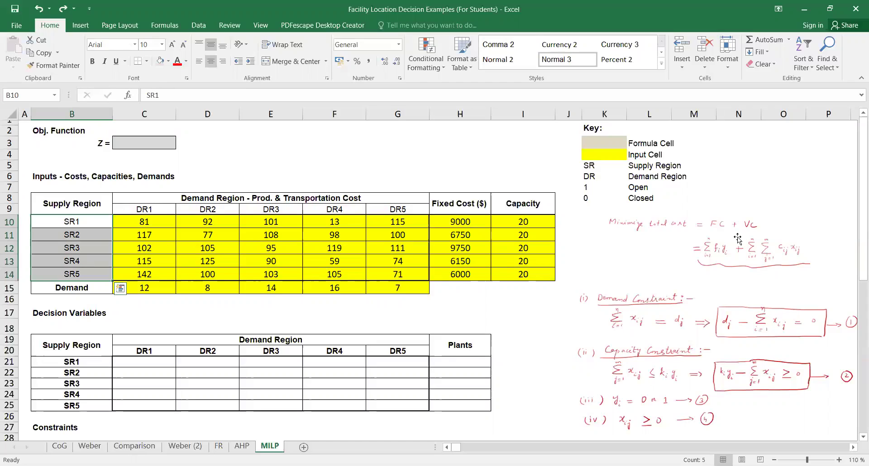
Examine the fixed costs in H10:H14 and the matching Plants decision cells H21:H25
{"action": "key", "text": "Escape"}
{"action": "left_click_drag", "start_coordinate": [461, 222], "coordinate": [461, 272]}
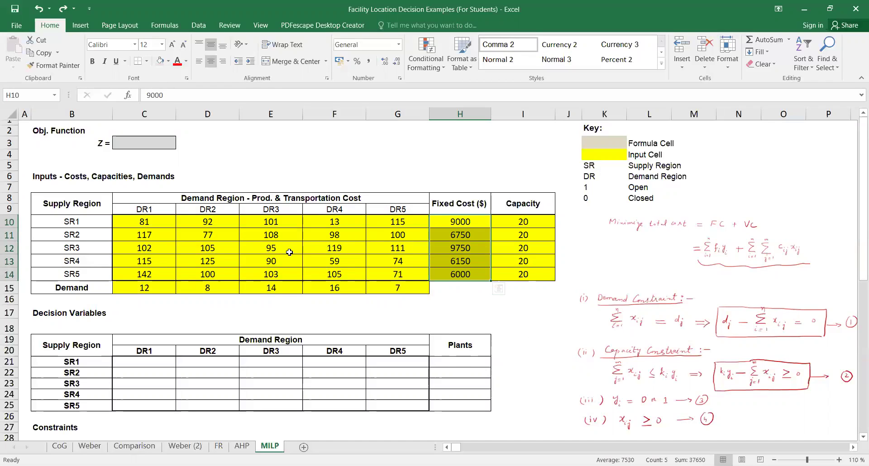
{"action": "left_click", "coordinate": [505, 327]}
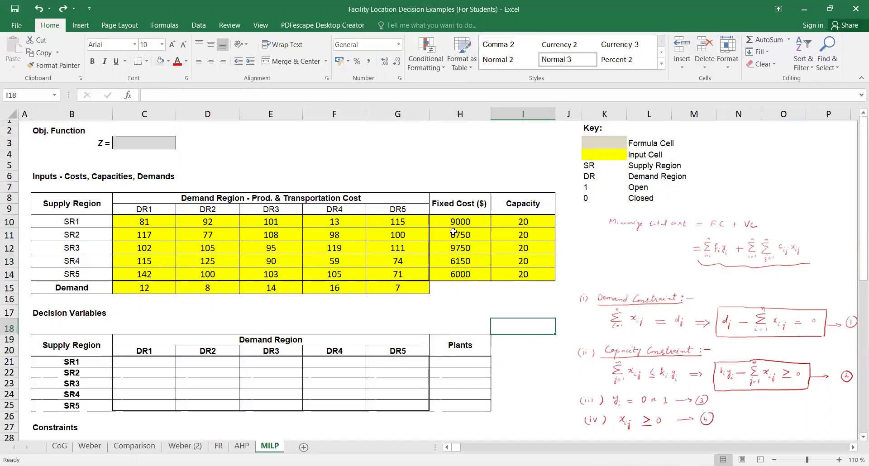
{"action": "left_click_drag", "start_coordinate": [457, 221], "coordinate": [458, 286]}
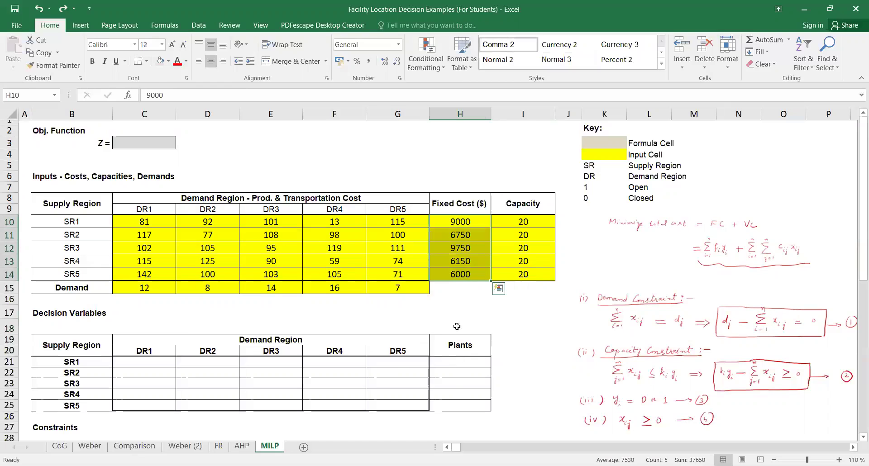
{"action": "left_click_drag", "start_coordinate": [458, 361], "coordinate": [459, 402]}
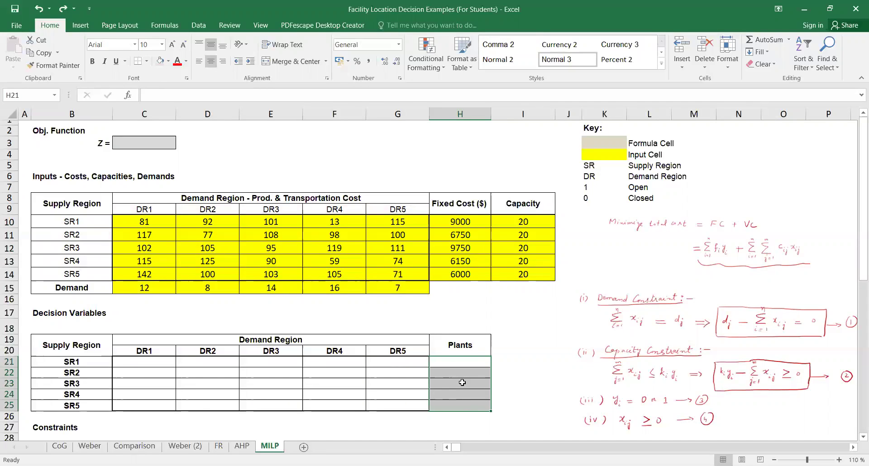
Start the objective function formula in C3 with the fixed cost term SUMPRODUCT(H10:H14,H21:H25)
{"action": "left_click", "coordinate": [131, 138]}
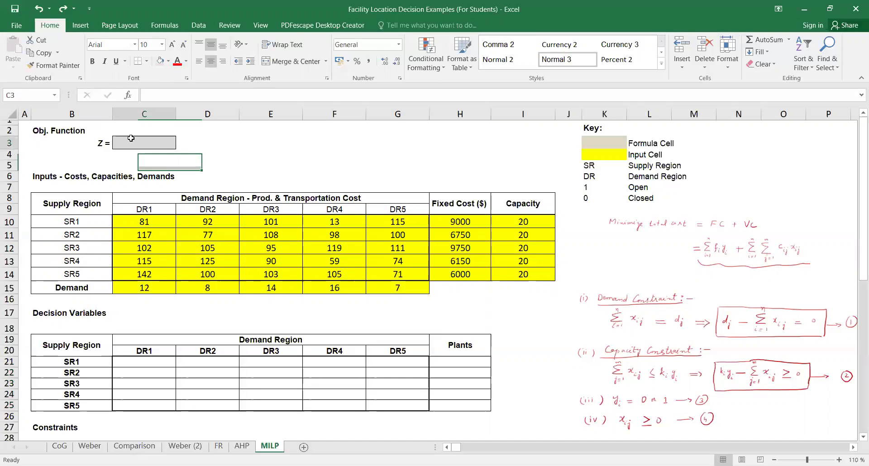
{"action": "type", "text": "=s"}
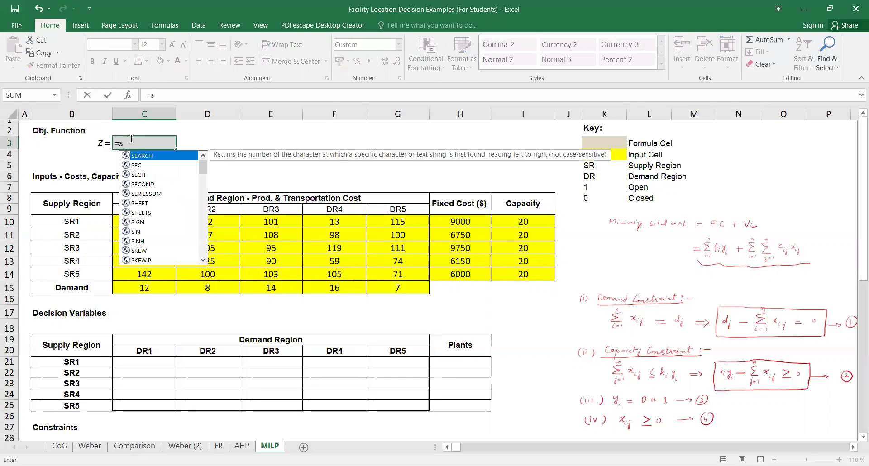
{"action": "type", "text": "ump"}
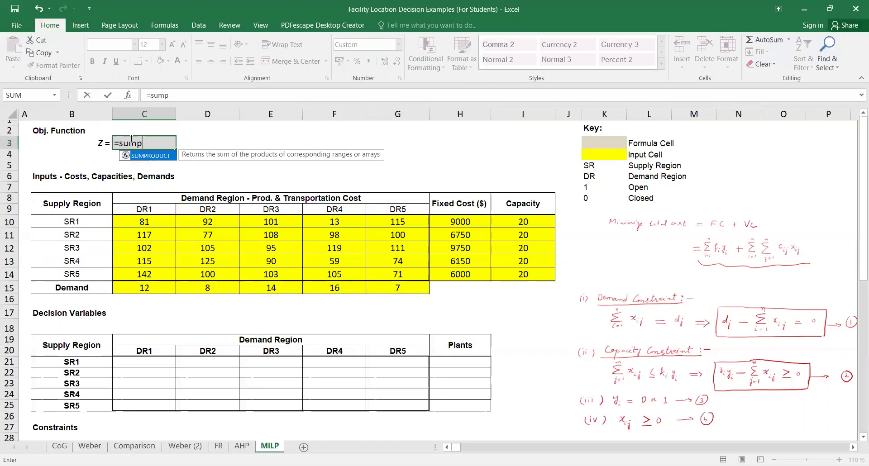
{"action": "double_click", "coordinate": [152, 156]}
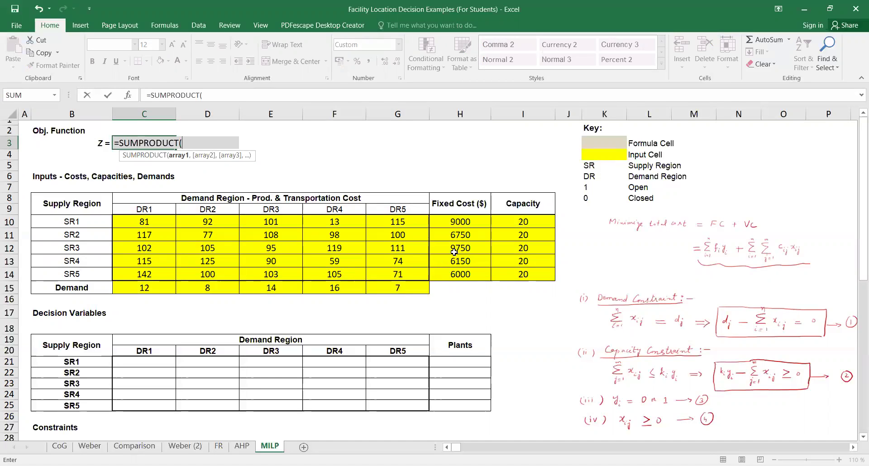
{"action": "left_click", "coordinate": [470, 221]}
{"action": "left_click_drag", "start_coordinate": [471, 230], "coordinate": [472, 271]}
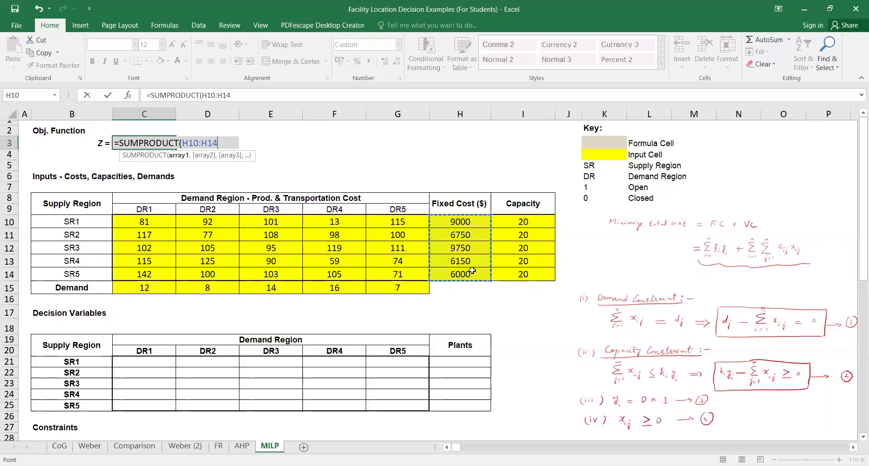
{"action": "type", "text": ","}
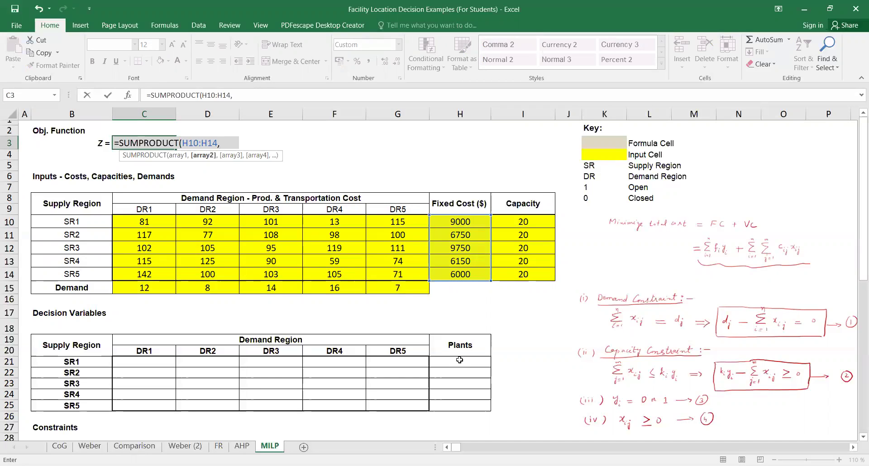
{"action": "left_click", "coordinate": [460, 364]}
{"action": "left_click_drag", "start_coordinate": [459, 369], "coordinate": [460, 402]}
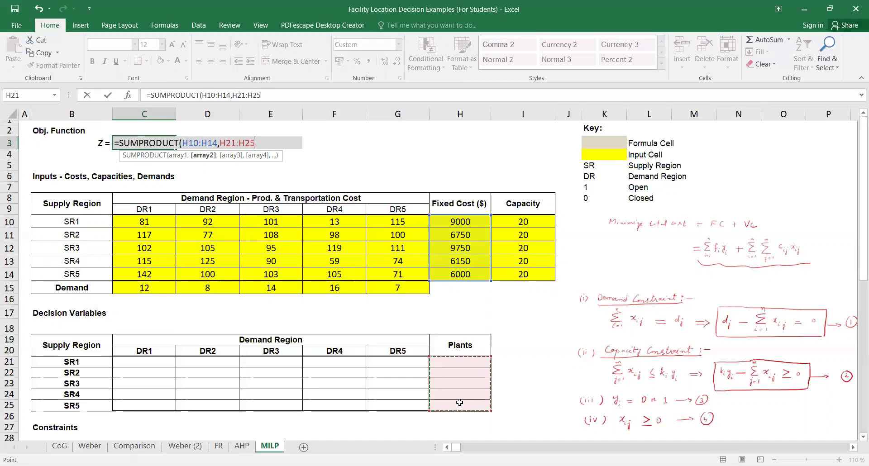
Add the variable cost term +SUMPRODUCT(C10:G14,C21:G25) to the objective formula in C3 and enter it
{"action": "type", "text": ")+s"}
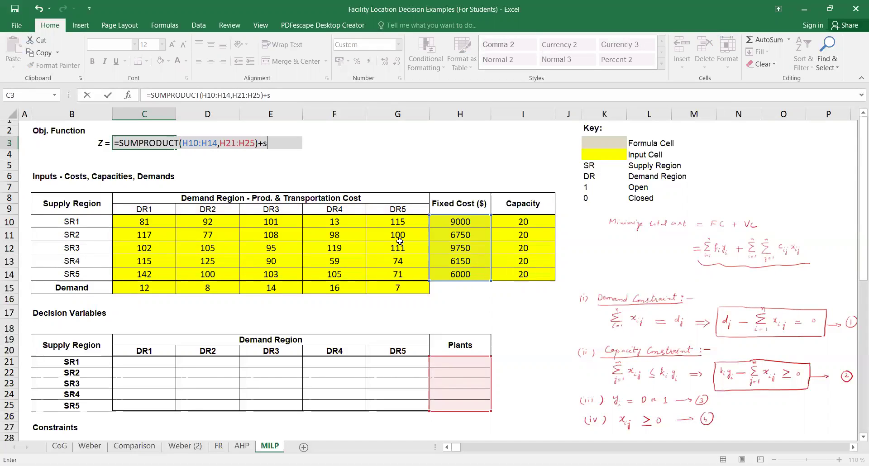
{"action": "type", "text": "ump"}
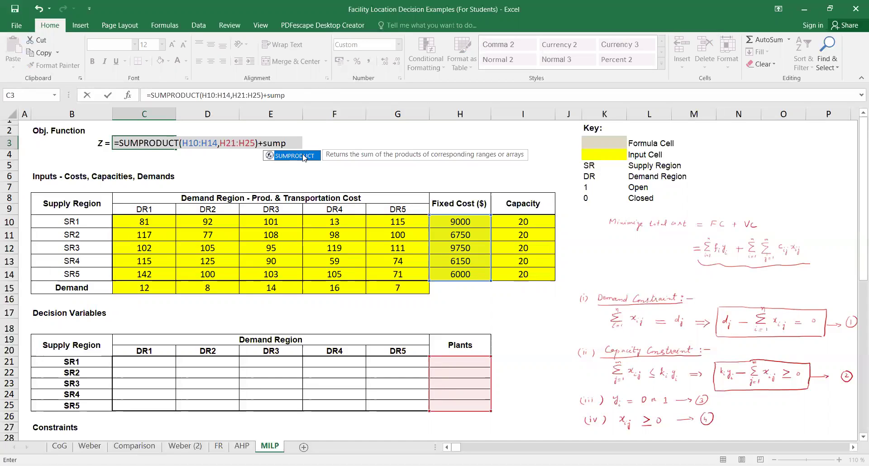
{"action": "double_click", "coordinate": [303, 157]}
{"action": "left_click", "coordinate": [166, 228]}
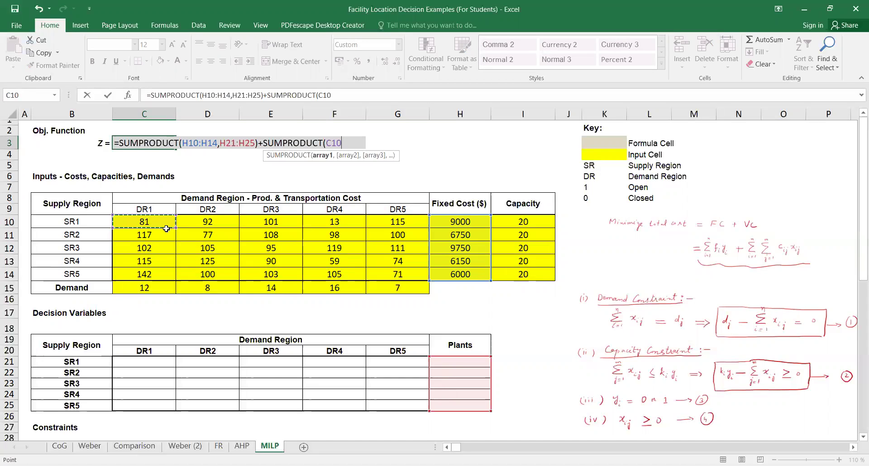
{"action": "left_click_drag", "start_coordinate": [166, 229], "coordinate": [394, 271]}
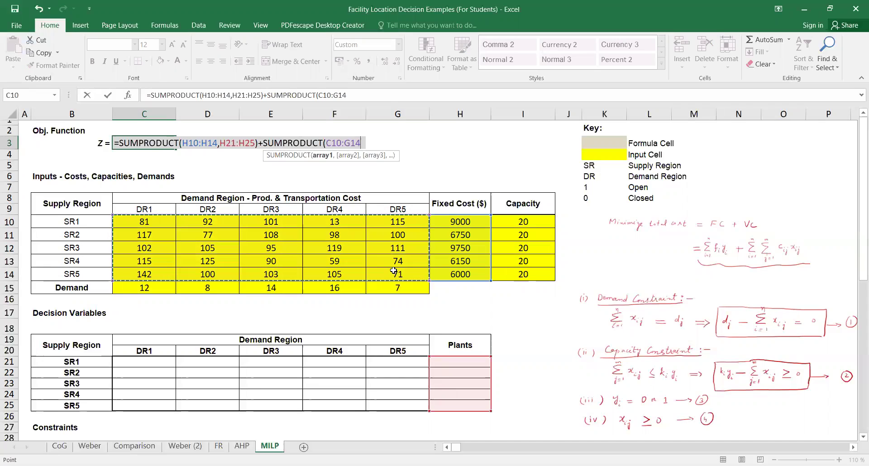
{"action": "type", "text": ","}
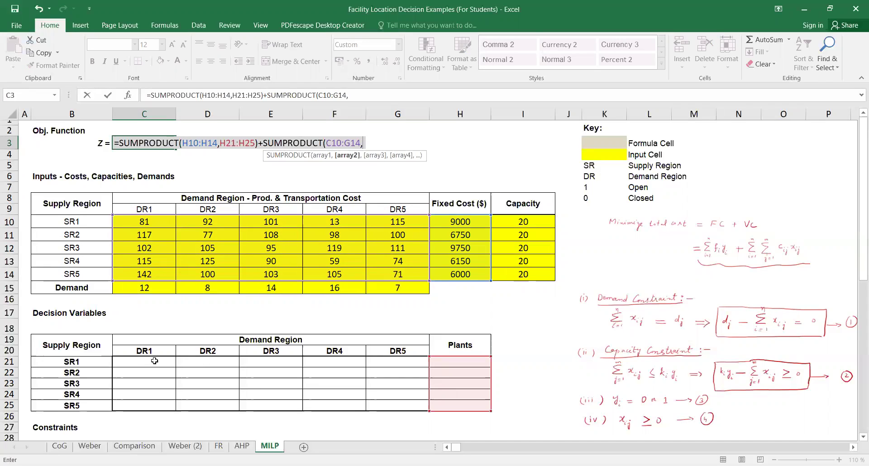
{"action": "left_click", "coordinate": [137, 361]}
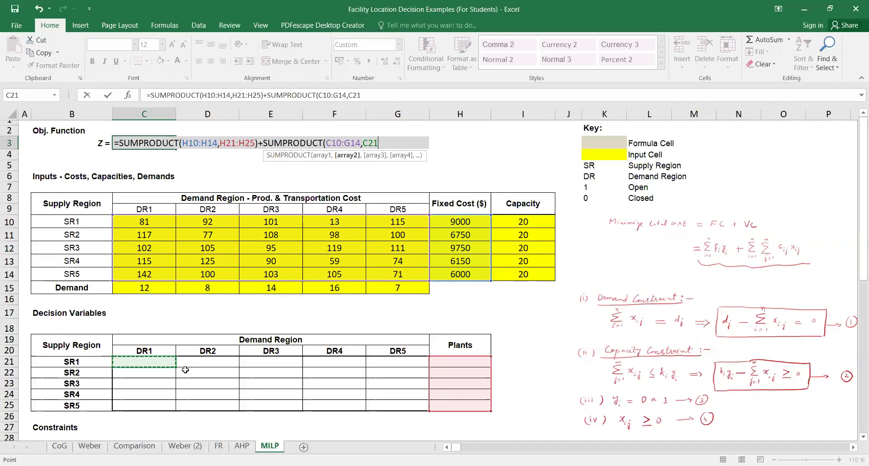
{"action": "left_click_drag", "start_coordinate": [185, 370], "coordinate": [392, 401]}
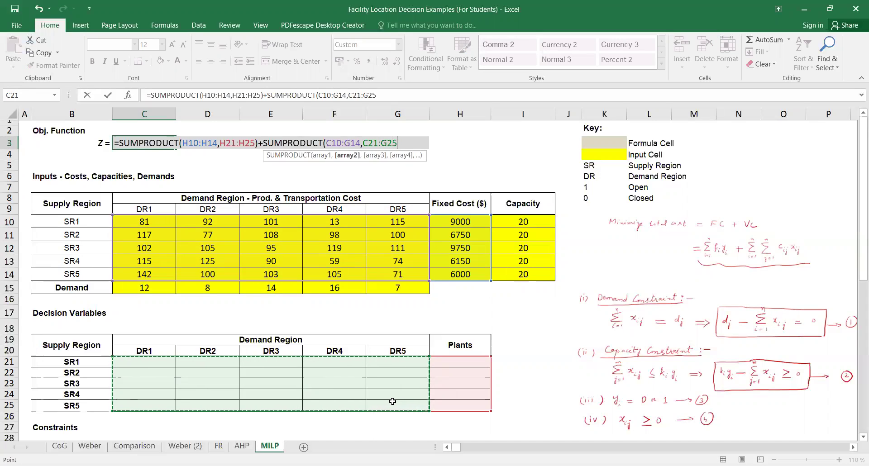
{"action": "type", "text": ")"}
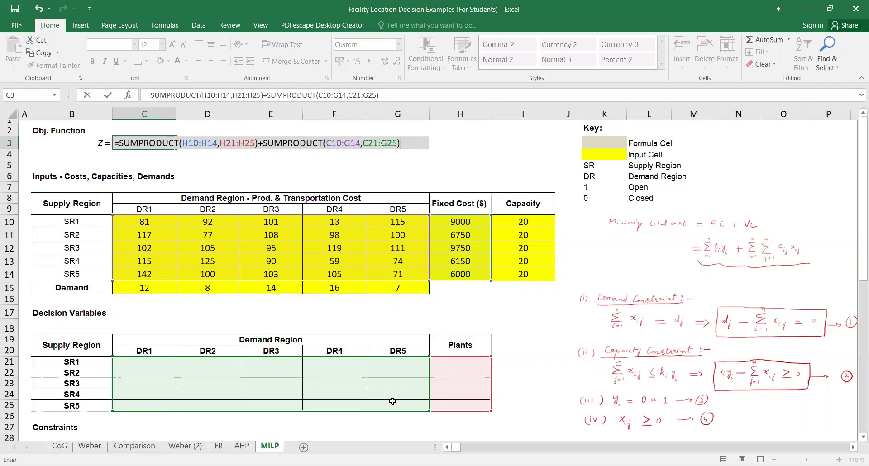
{"action": "key", "text": "Return"}
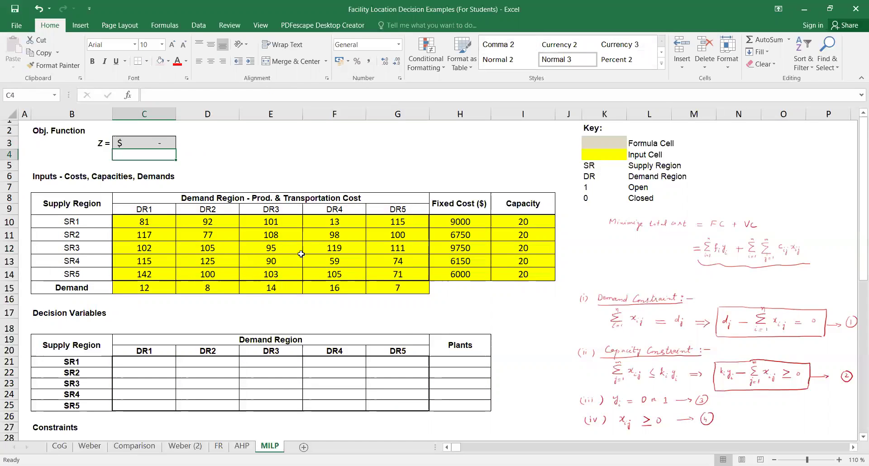
Start the SR1 excess capacity formula in C30 with capacity times plant decision, =I10*H21
{"action": "scroll", "coordinate": [299, 253], "scroll_direction": "down", "scroll_amount": 1}
{"action": "scroll", "coordinate": [665, 321], "scroll_direction": "down", "scroll_amount": 2}
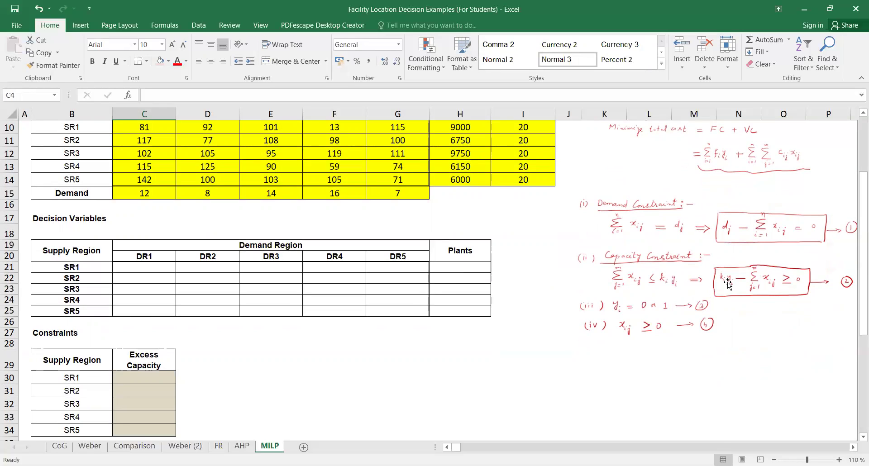
{"action": "scroll", "coordinate": [334, 347], "scroll_direction": "down", "scroll_amount": 1}
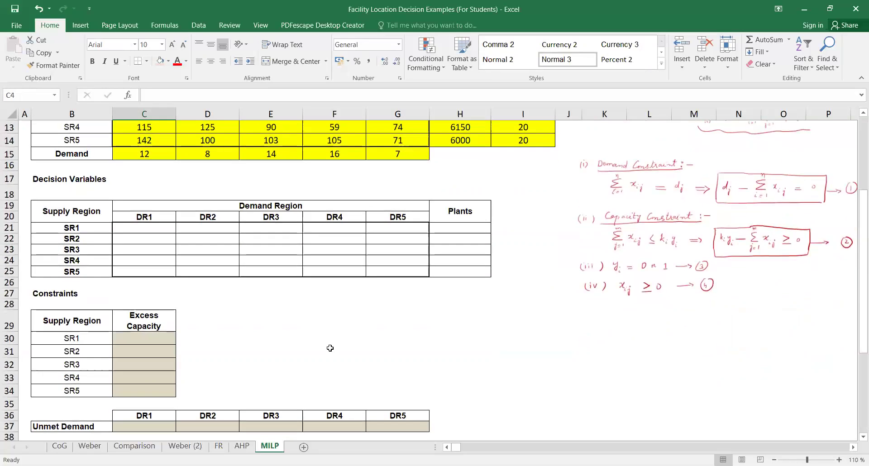
{"action": "left_click", "coordinate": [124, 337]}
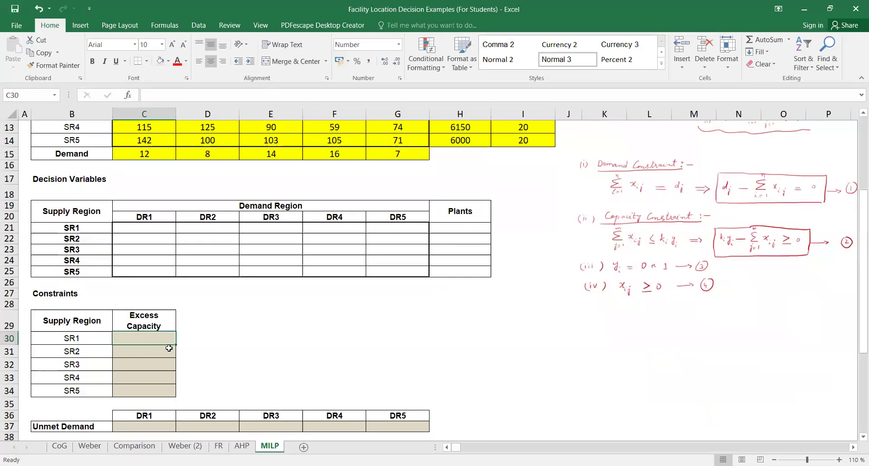
{"action": "type", "text": "="}
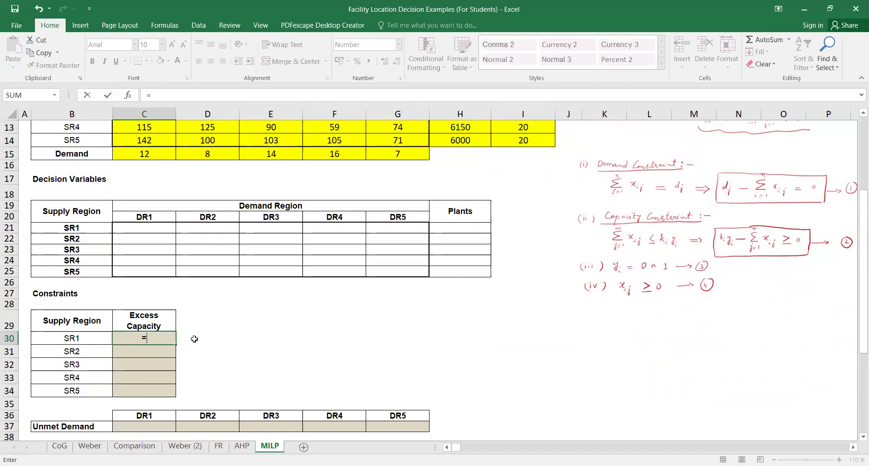
{"action": "scroll", "coordinate": [194, 339], "scroll_direction": "up", "scroll_amount": 2}
{"action": "left_click", "coordinate": [518, 158]}
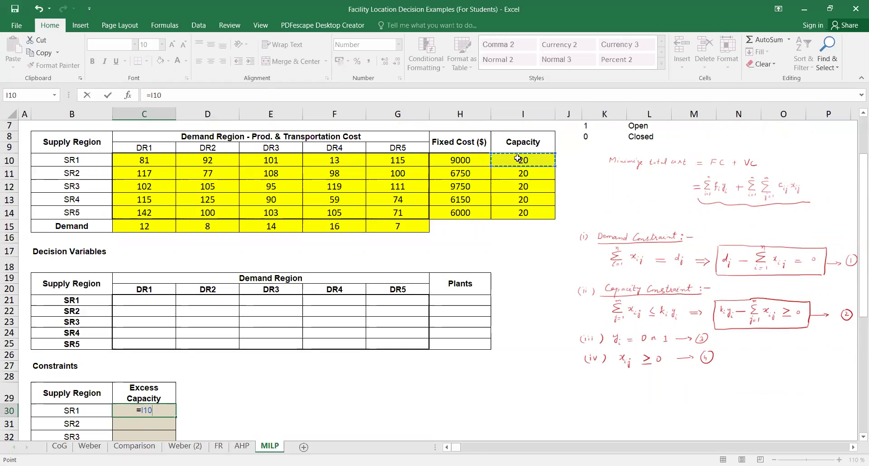
{"action": "type", "text": "*"}
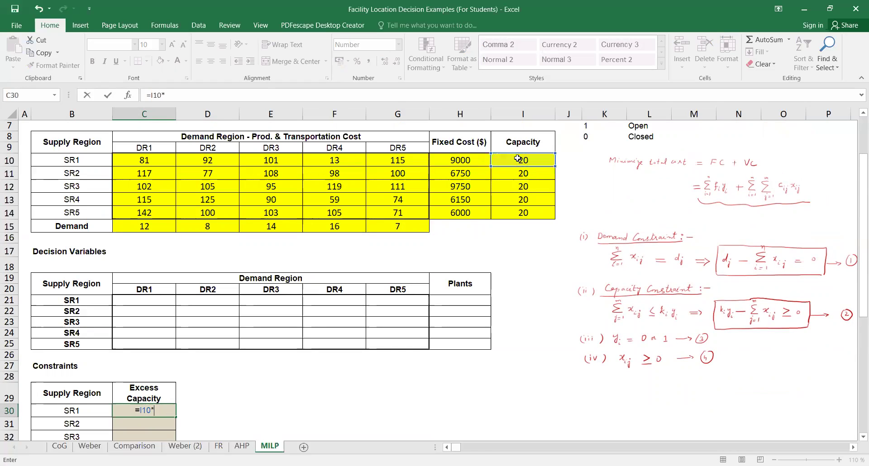
{"action": "left_click", "coordinate": [463, 297]}
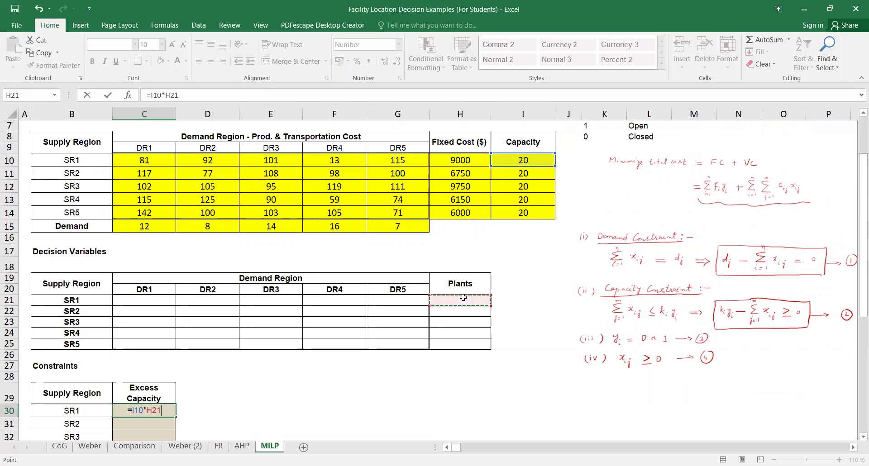
Subtract the SR1 shipments with -SUM(C21:G21) in the C30 formula and enter it
{"action": "type", "text": "-sum("}
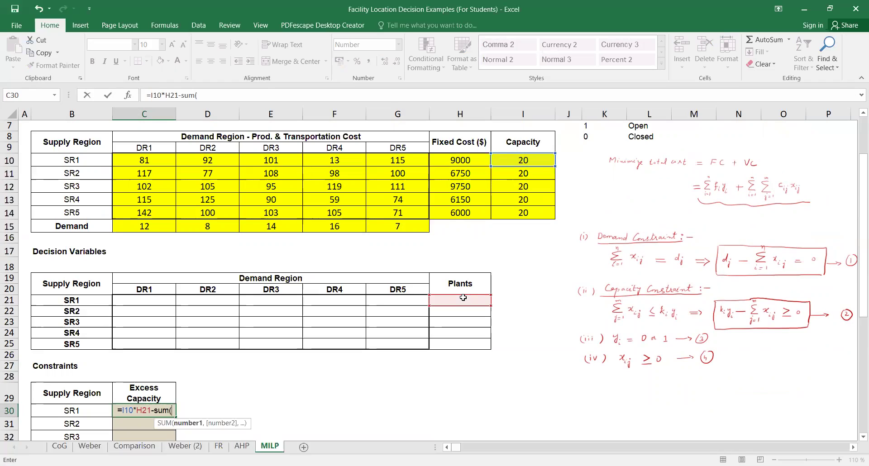
{"action": "left_click", "coordinate": [160, 300]}
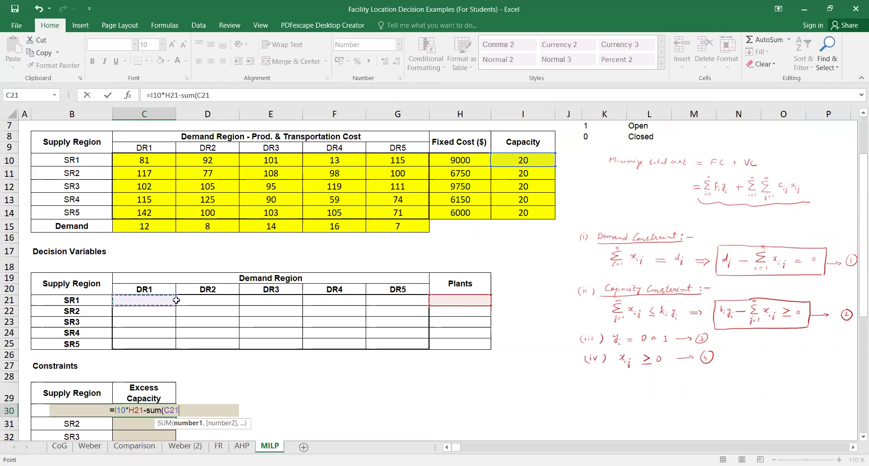
{"action": "left_click_drag", "start_coordinate": [176, 300], "coordinate": [383, 297]}
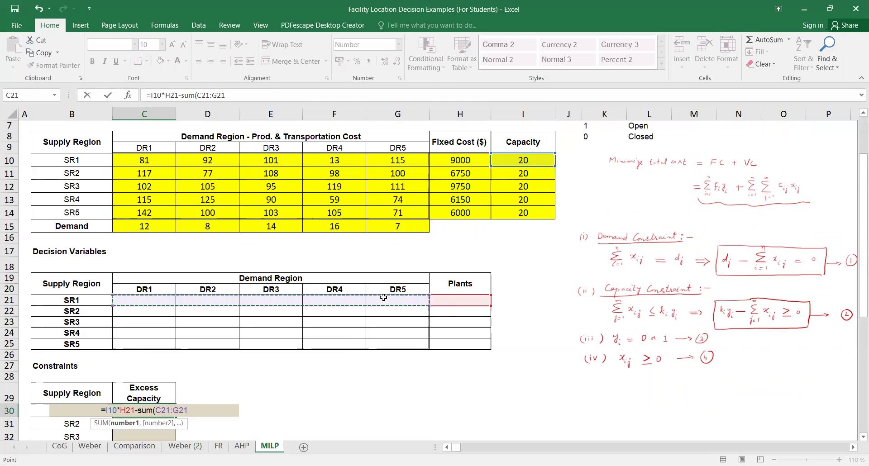
{"action": "type", "text": ")"}
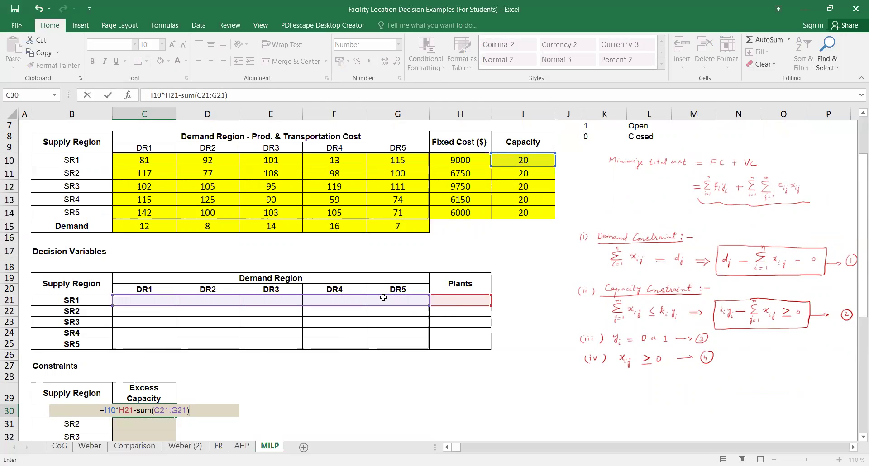
{"action": "key", "text": "Return"}
Copy the excess capacity formula from C30 down to C34 and check the references of the copy in C31
{"action": "scroll", "coordinate": [208, 336], "scroll_direction": "down", "scroll_amount": 2}
{"action": "left_click", "coordinate": [168, 339]}
{"action": "left_click_drag", "start_coordinate": [176, 346], "coordinate": [168, 395]}
{"action": "left_click", "coordinate": [244, 352]}
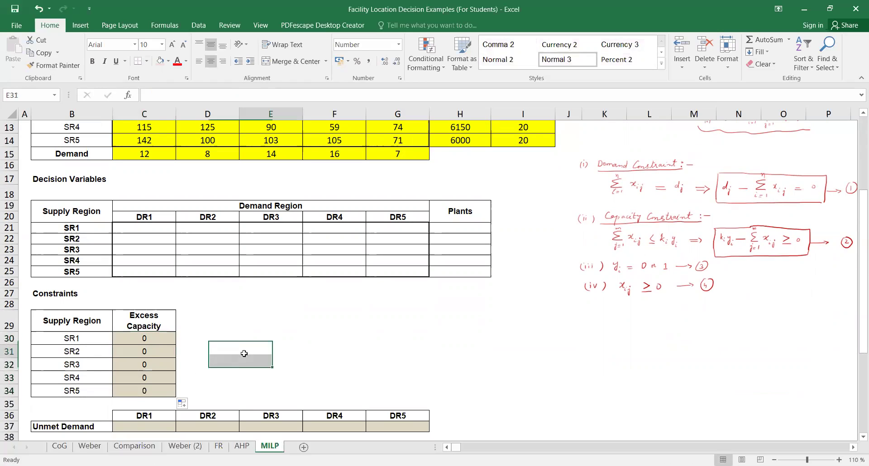
{"action": "double_click", "coordinate": [145, 350]}
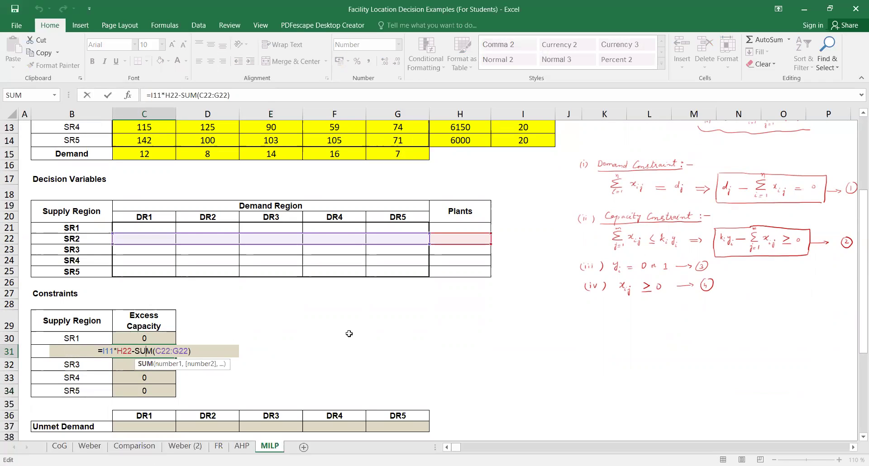
{"action": "scroll", "coordinate": [349, 334], "scroll_direction": "up", "scroll_amount": 1}
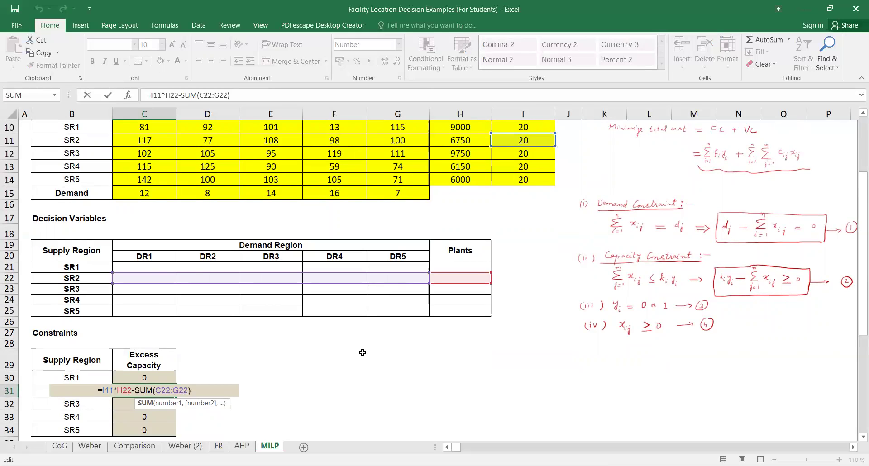
{"action": "key", "text": "Return"}
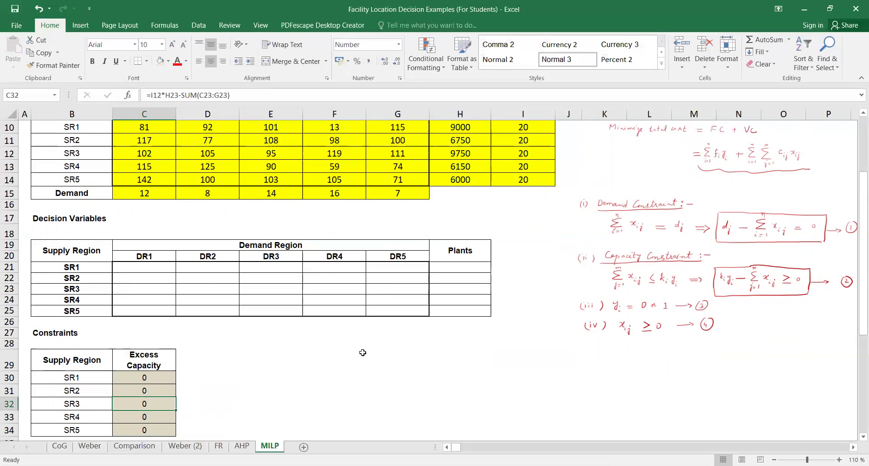
Start the DR1 unmet demand formula in C37 with the DR1 demand, =C15
{"action": "scroll", "coordinate": [179, 347], "scroll_direction": "down", "scroll_amount": 2}
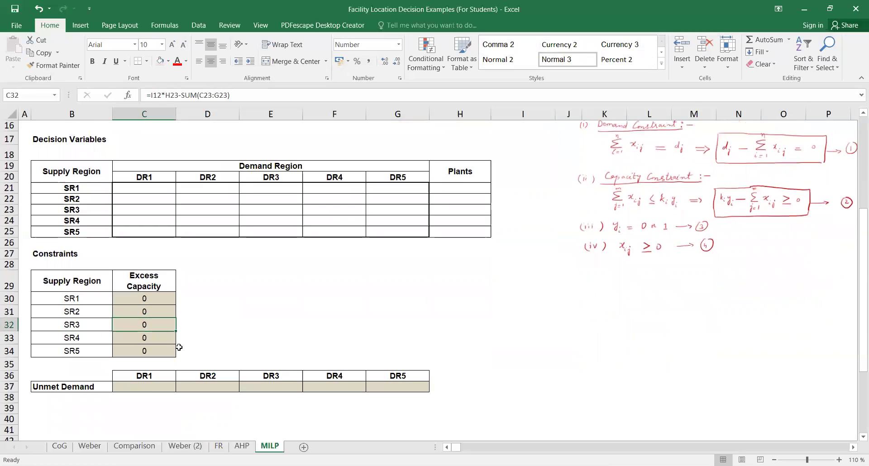
{"action": "scroll", "coordinate": [603, 261], "scroll_direction": "up", "scroll_amount": 1}
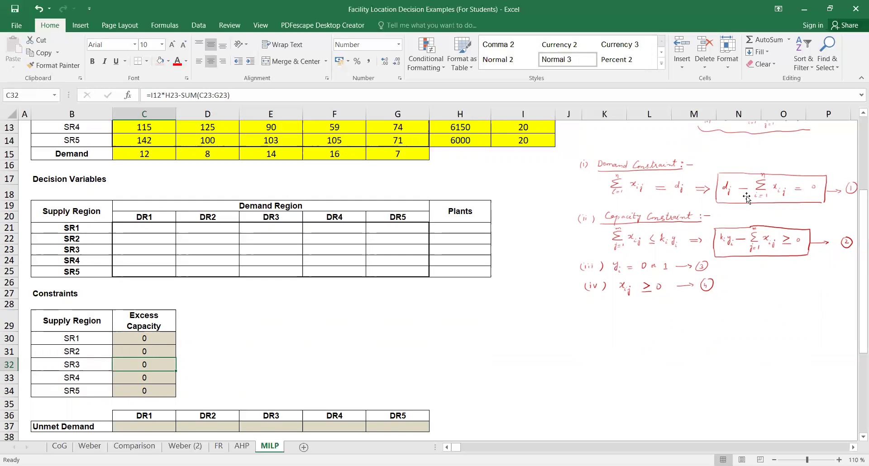
{"action": "scroll", "coordinate": [453, 335], "scroll_direction": "down", "scroll_amount": 1}
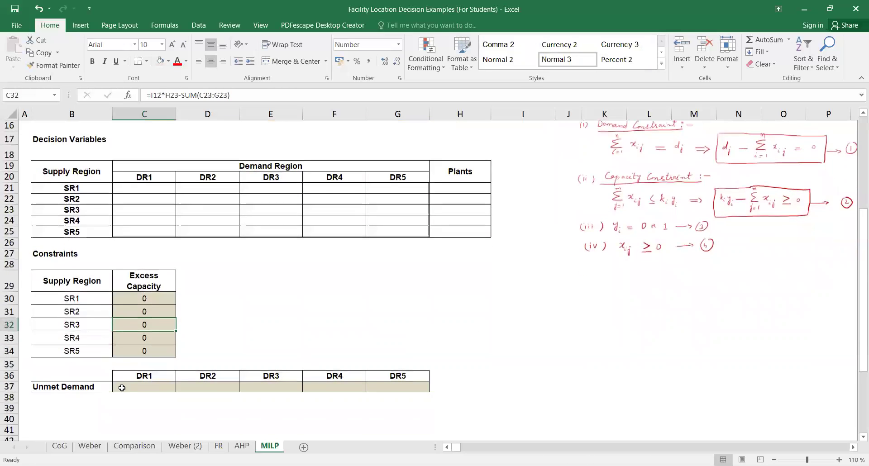
{"action": "left_click", "coordinate": [122, 388]}
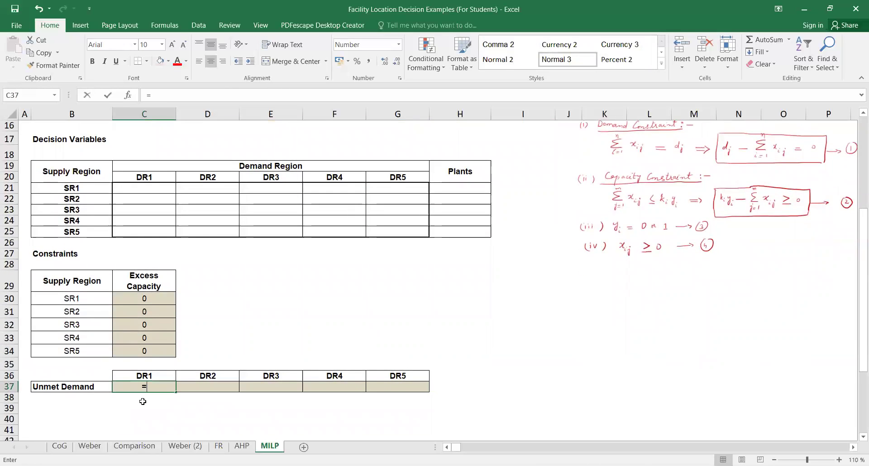
{"action": "type", "text": "="}
{"action": "scroll", "coordinate": [166, 223], "scroll_direction": "up", "scroll_amount": 2}
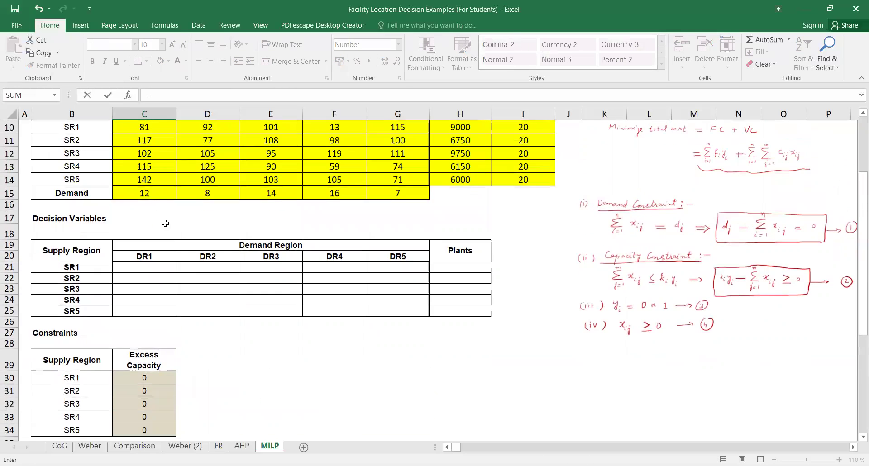
{"action": "left_click", "coordinate": [155, 193]}
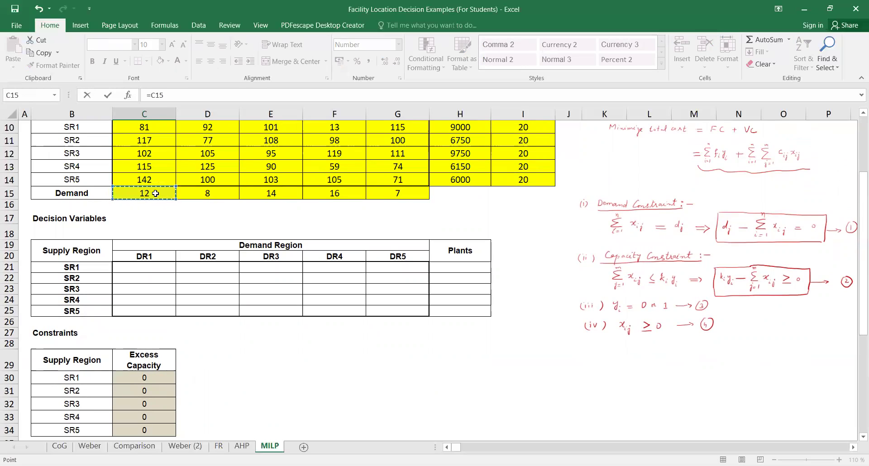
Subtract the DR1 shipments with -SUM(C21:C25) in the C37 formula and enter it
{"action": "type", "text": "-s"}
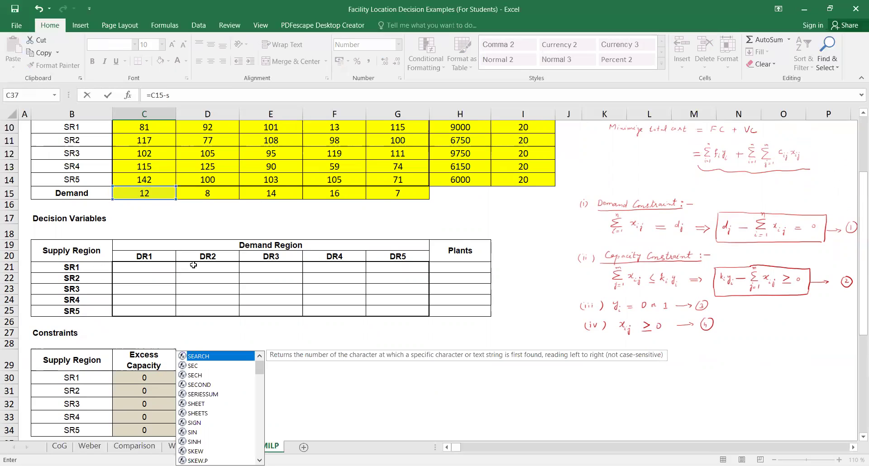
{"action": "type", "text": "um("}
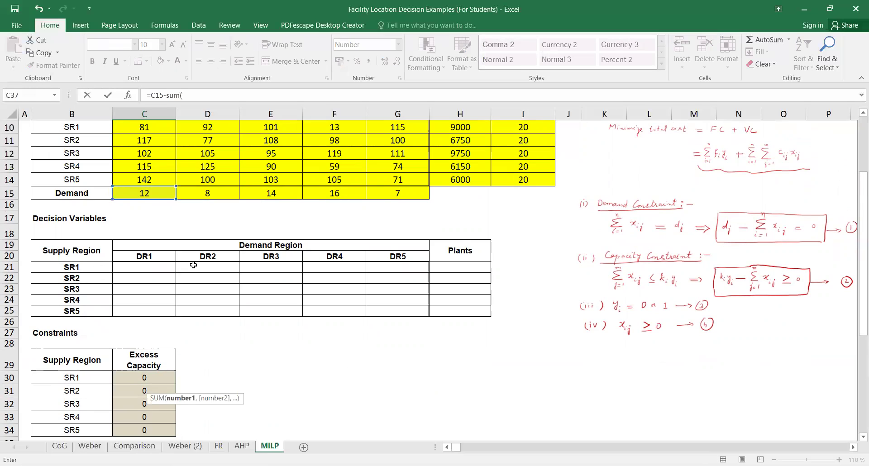
{"action": "left_click", "coordinate": [152, 267]}
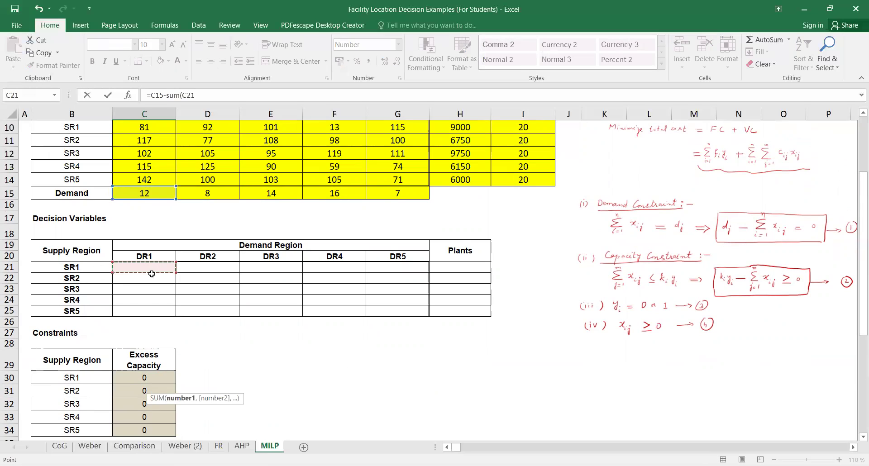
{"action": "left_click_drag", "start_coordinate": [151, 274], "coordinate": [149, 307]}
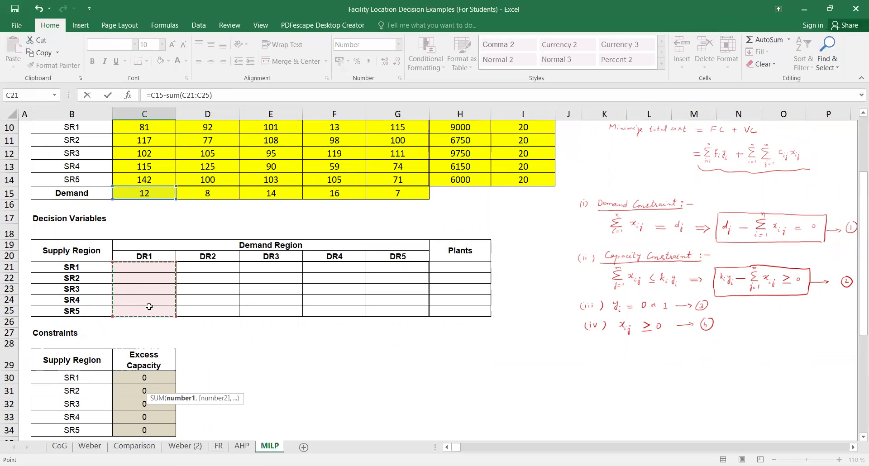
{"action": "type", "text": ")"}
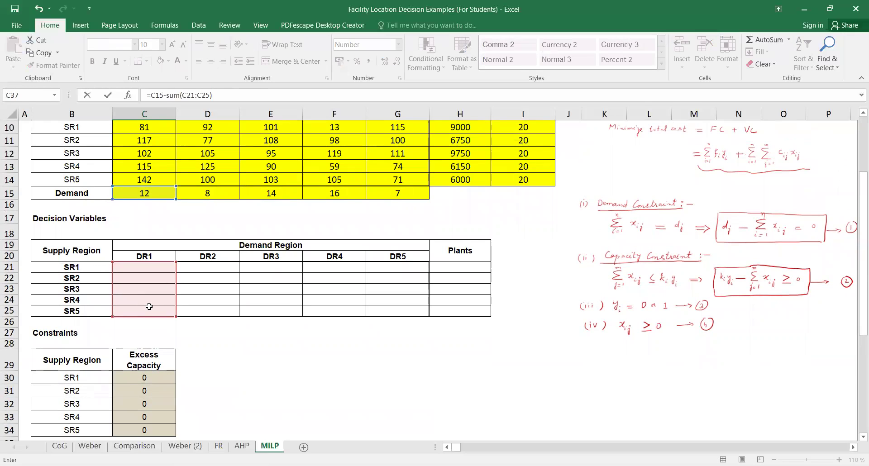
{"action": "key", "text": "Return"}
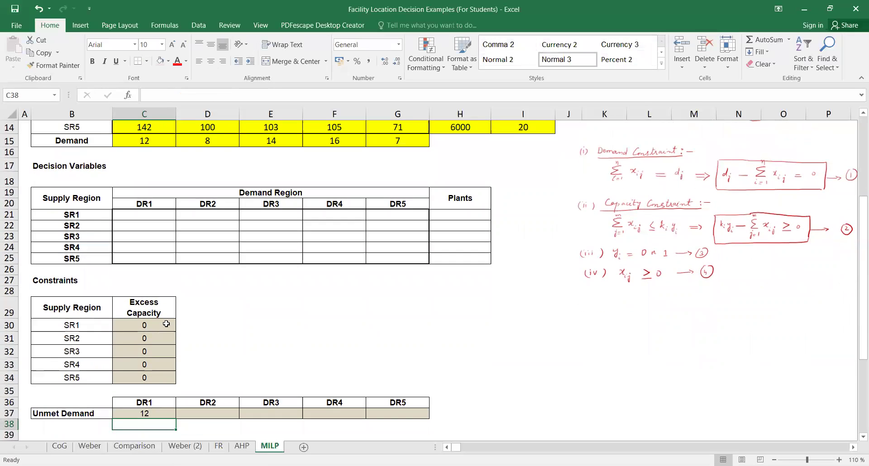
Copy the unmet demand formula from C37 across to G37 and check the references of the copy in D37
{"action": "left_click", "coordinate": [150, 411]}
{"action": "left_click_drag", "start_coordinate": [177, 420], "coordinate": [427, 414]}
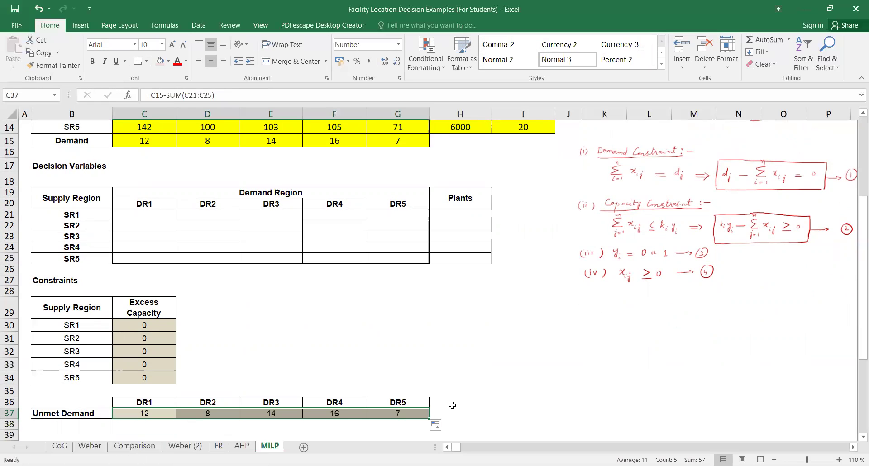
{"action": "double_click", "coordinate": [214, 413]}
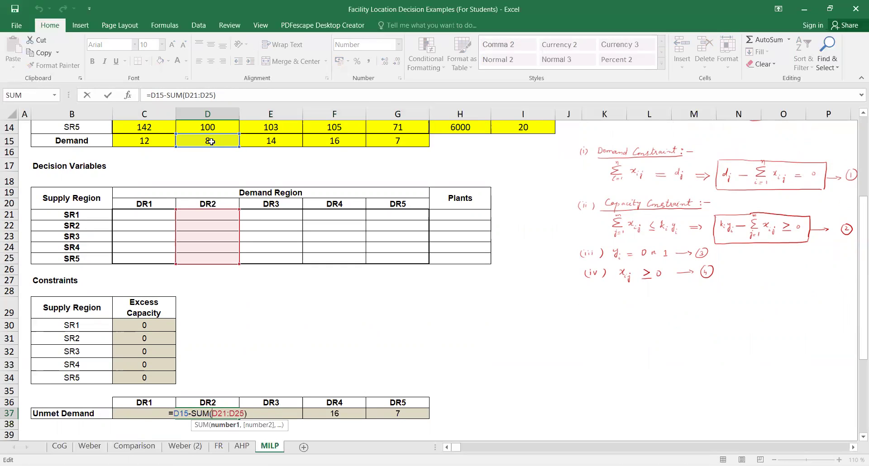
{"action": "scroll", "coordinate": [211, 142], "scroll_direction": "up", "scroll_amount": 2}
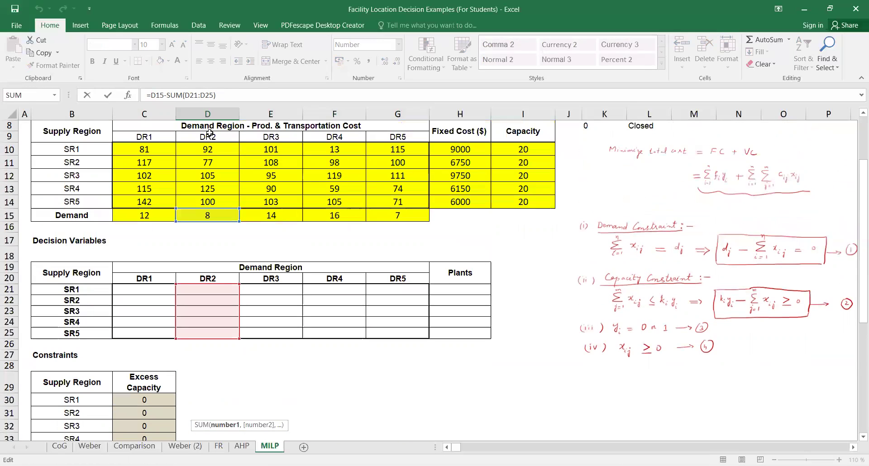
{"action": "scroll", "coordinate": [215, 258], "scroll_direction": "down", "scroll_amount": 1}
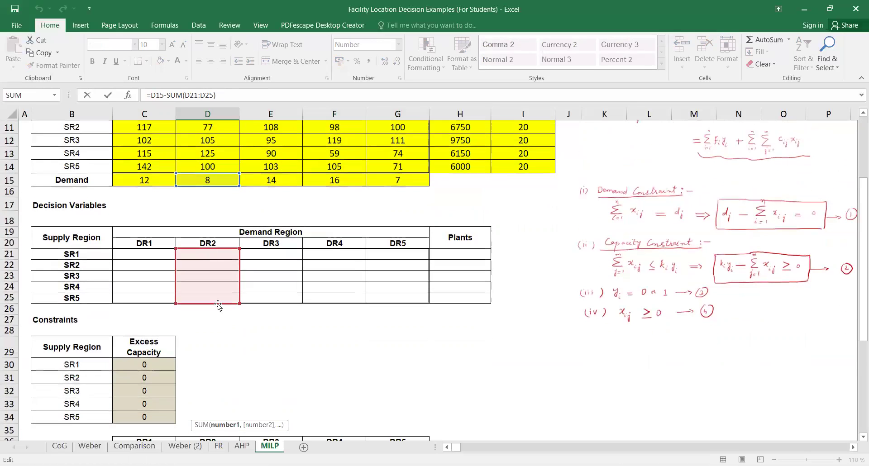
{"action": "scroll", "coordinate": [203, 272], "scroll_direction": "down", "scroll_amount": 1}
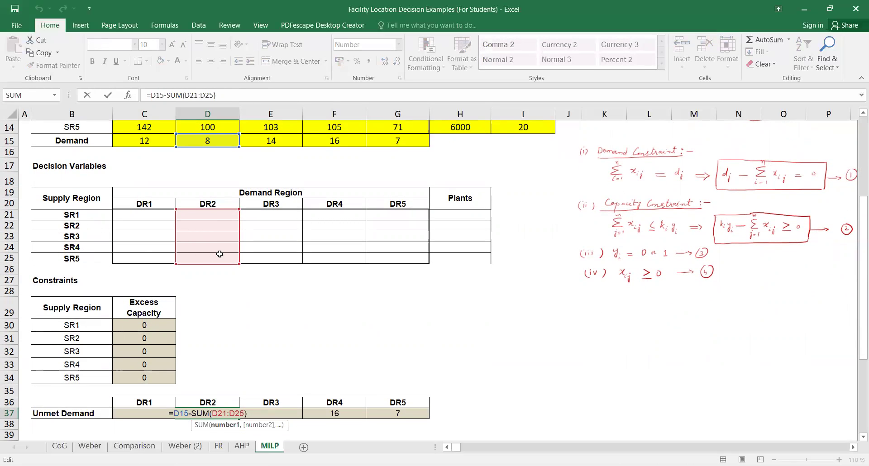
{"action": "scroll", "coordinate": [220, 254], "scroll_direction": "down", "scroll_amount": 1}
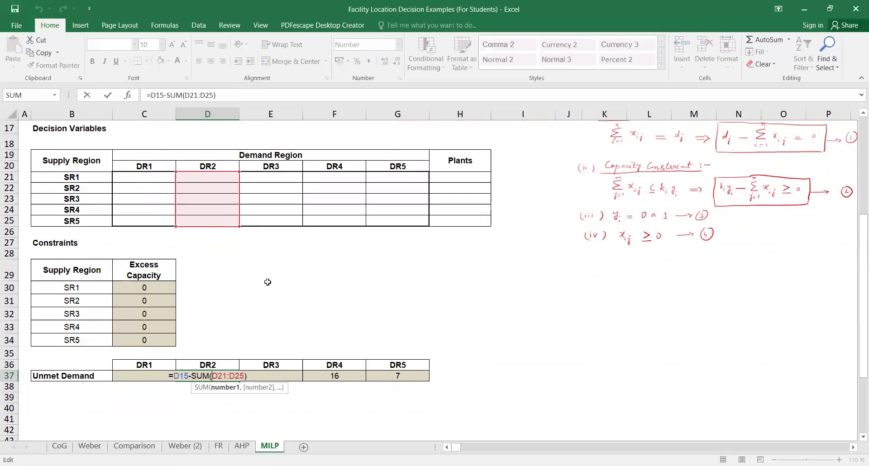
{"action": "key", "text": "Return"}
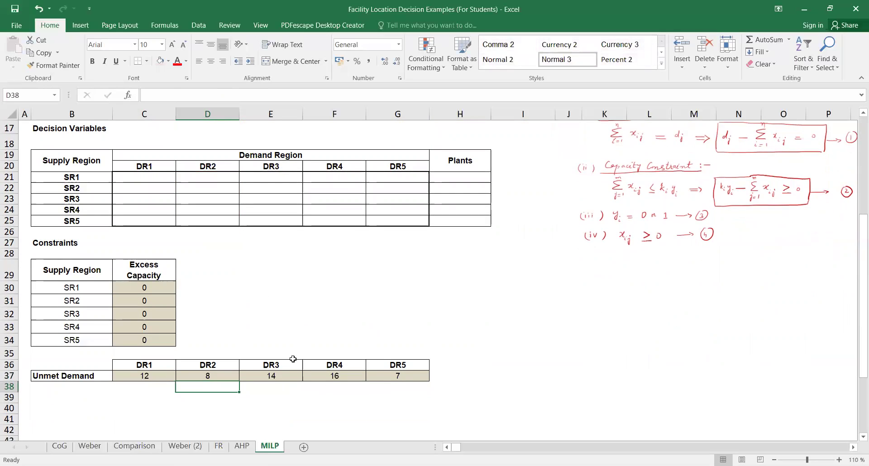
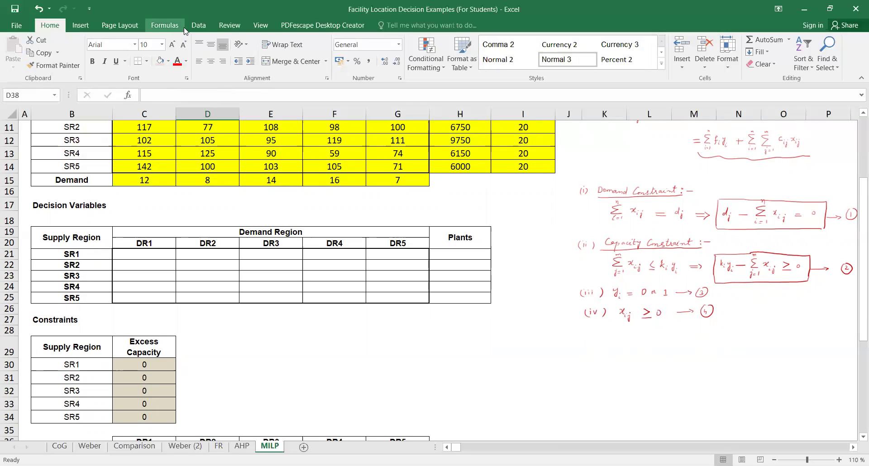
Open Solver and set the total cost cell C3 as the objective to minimize
{"action": "left_click", "coordinate": [207, 25]}
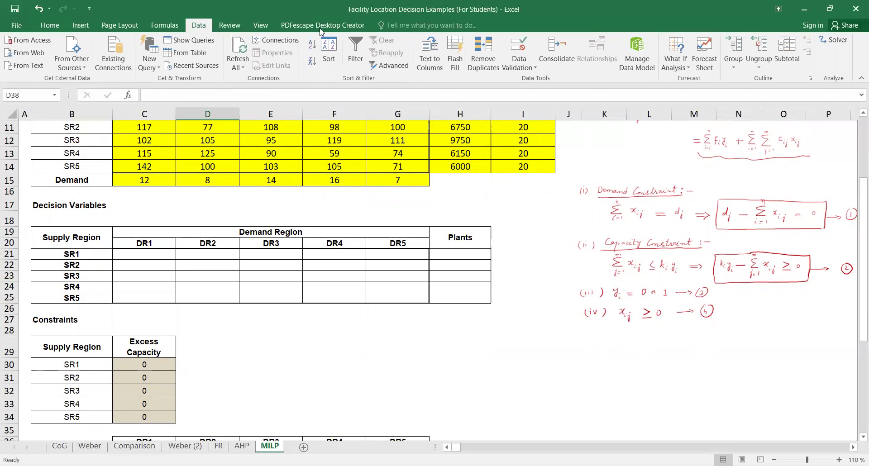
{"action": "left_click", "coordinate": [834, 40]}
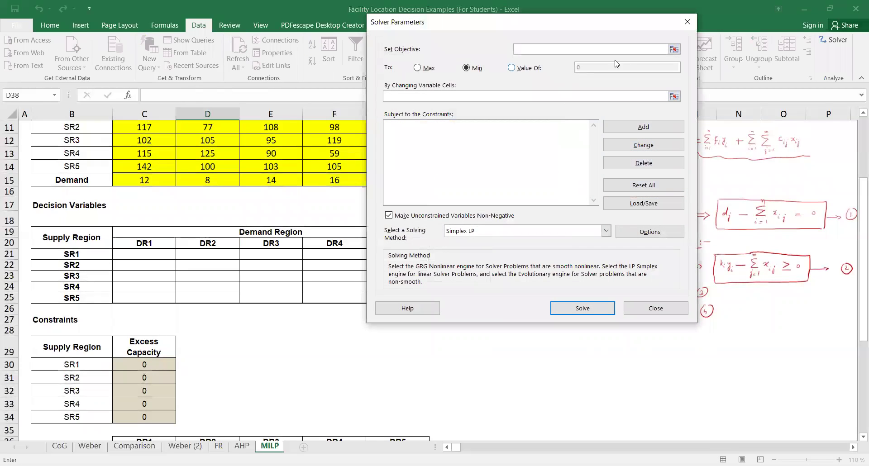
{"action": "left_click", "coordinate": [674, 49]}
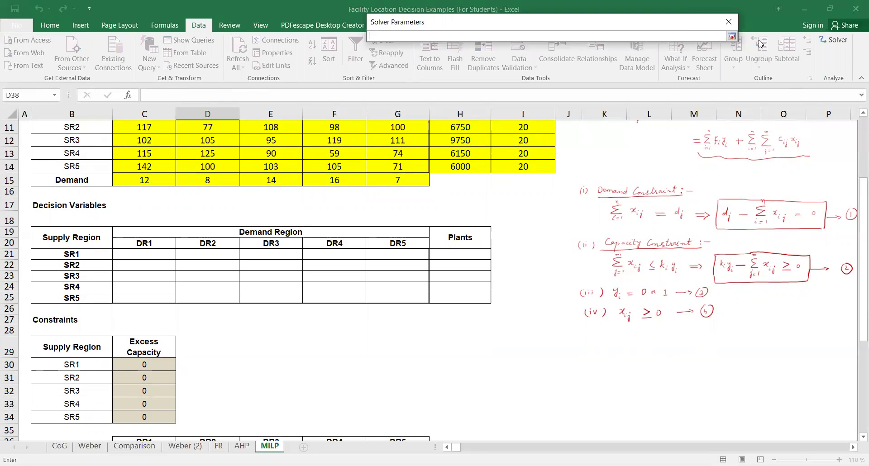
{"action": "scroll", "coordinate": [145, 150], "scroll_direction": "up", "scroll_amount": 3}
{"action": "left_click", "coordinate": [144, 143]}
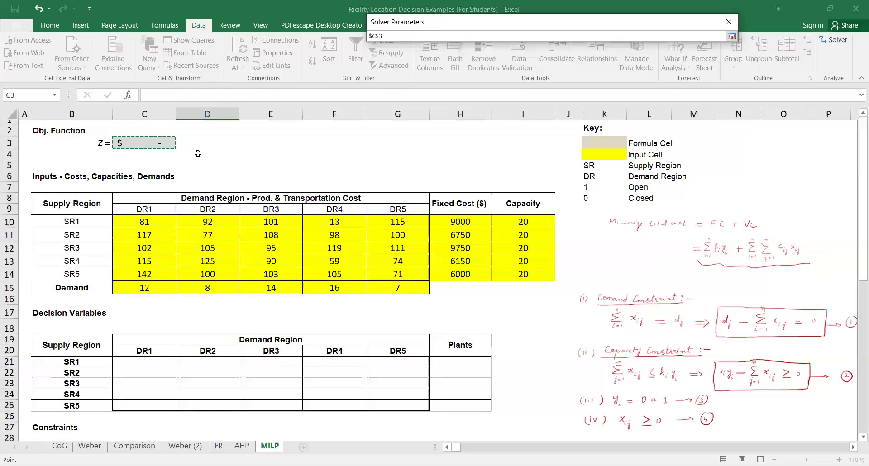
{"action": "key", "text": "Return"}
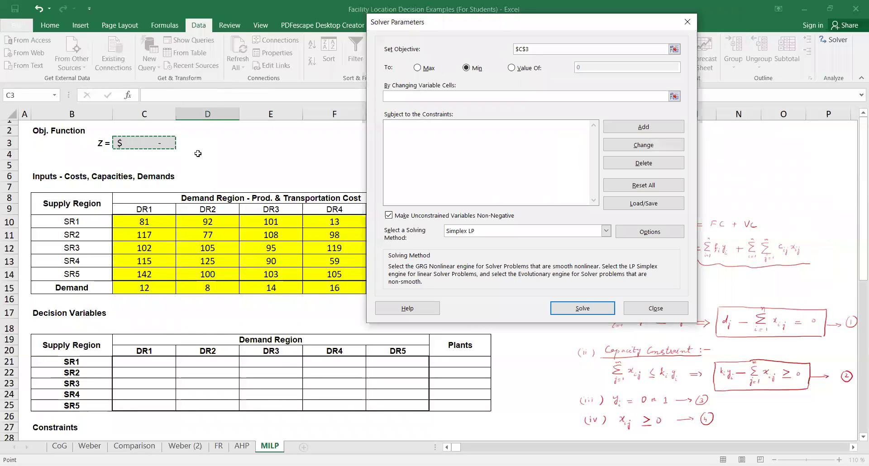
Set the Solver's changing variable cells to the shipment and plant decision range C21:H25
{"action": "left_click", "coordinate": [675, 96]}
{"action": "left_click_drag", "start_coordinate": [141, 362], "coordinate": [169, 362]}
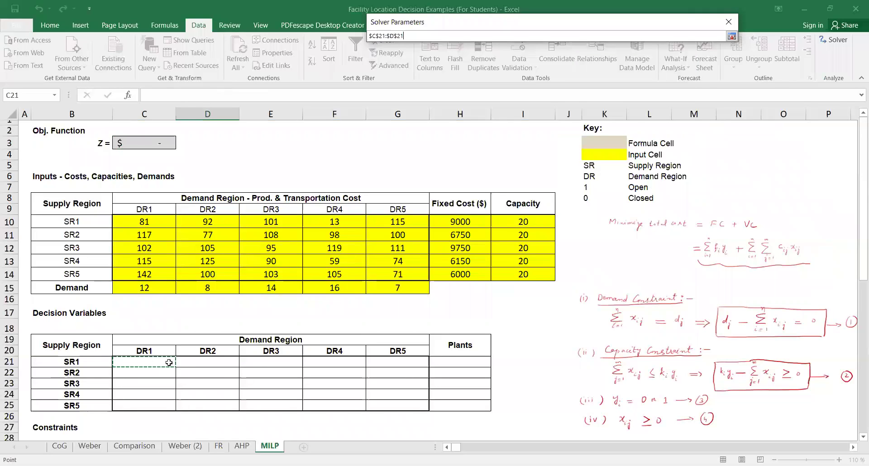
{"action": "left_click_drag", "start_coordinate": [169, 363], "coordinate": [461, 406]}
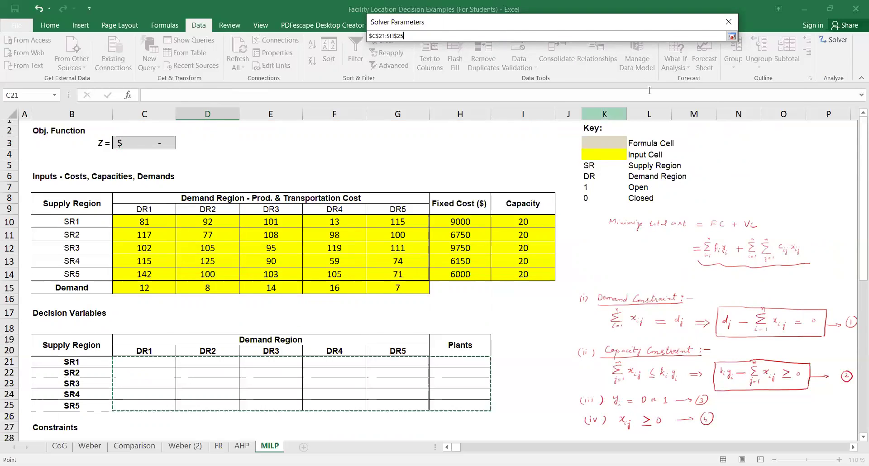
{"action": "left_click", "coordinate": [731, 36]}
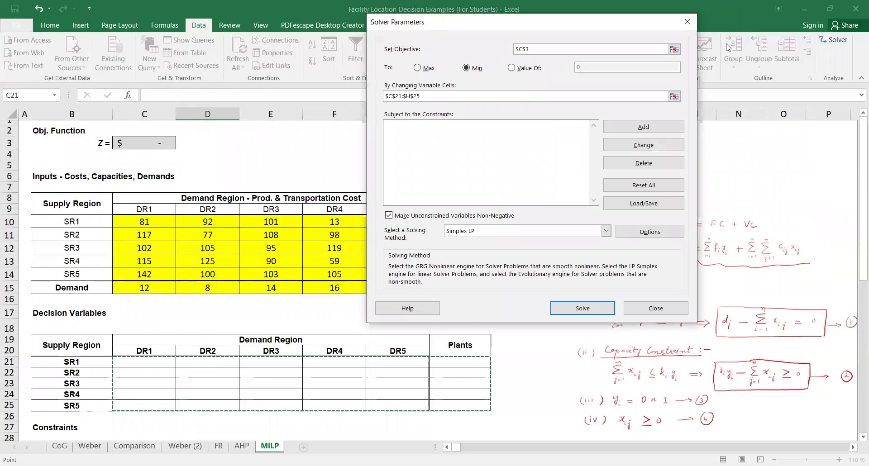
Add a Solver constraint requiring the excess capacity cells C30:C34 to be >= 0
{"action": "left_click", "coordinate": [644, 127]}
{"action": "scroll", "coordinate": [353, 249], "scroll_direction": "down", "scroll_amount": 2}
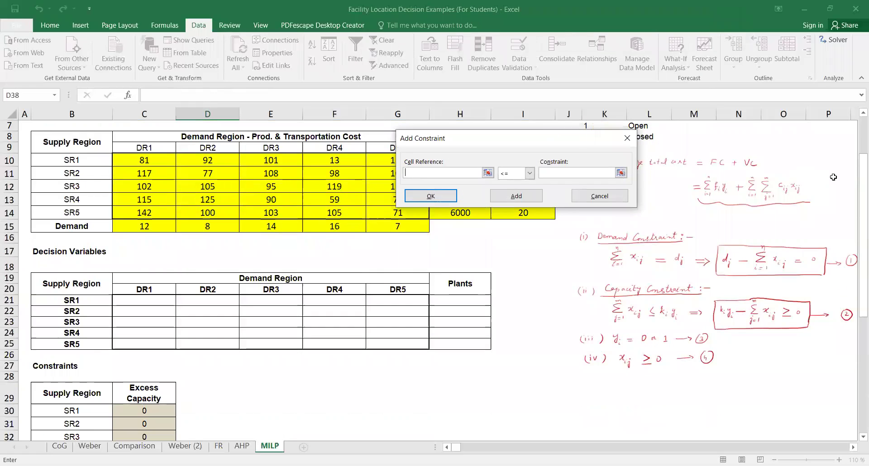
{"action": "scroll", "coordinate": [857, 175], "scroll_direction": "down", "scroll_amount": 4}
{"action": "left_click", "coordinate": [145, 274]}
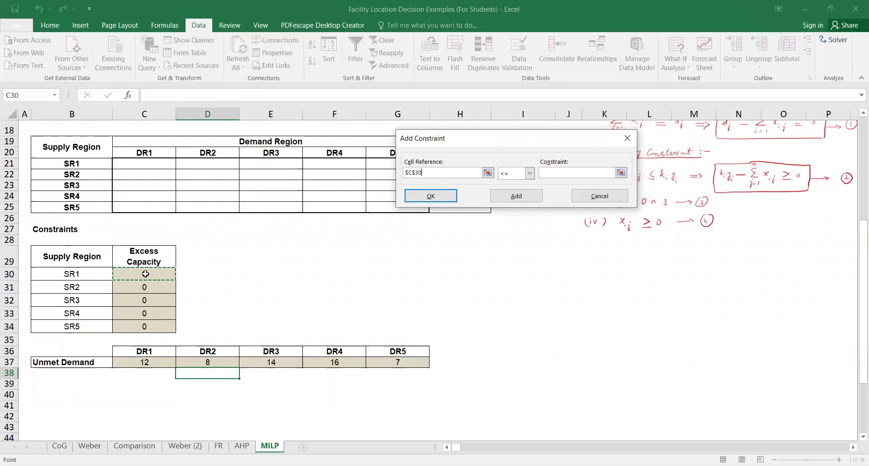
{"action": "left_click_drag", "start_coordinate": [145, 274], "coordinate": [144, 328]}
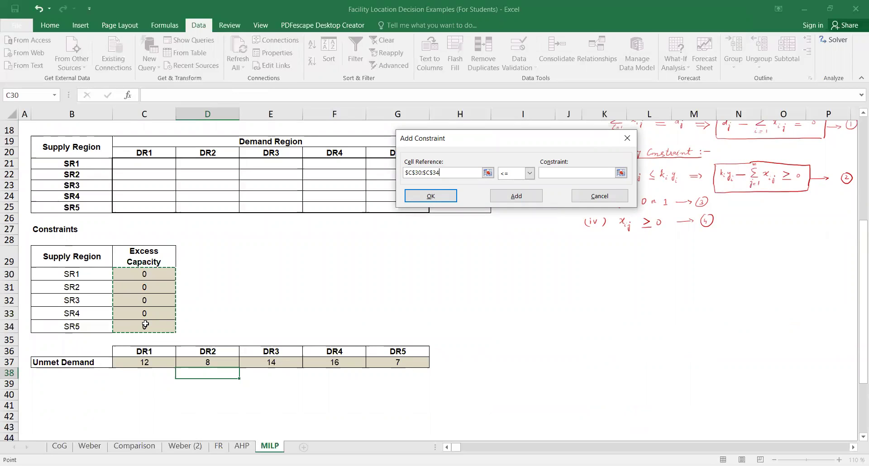
{"action": "left_click", "coordinate": [529, 174]}
{"action": "left_click", "coordinate": [504, 199]}
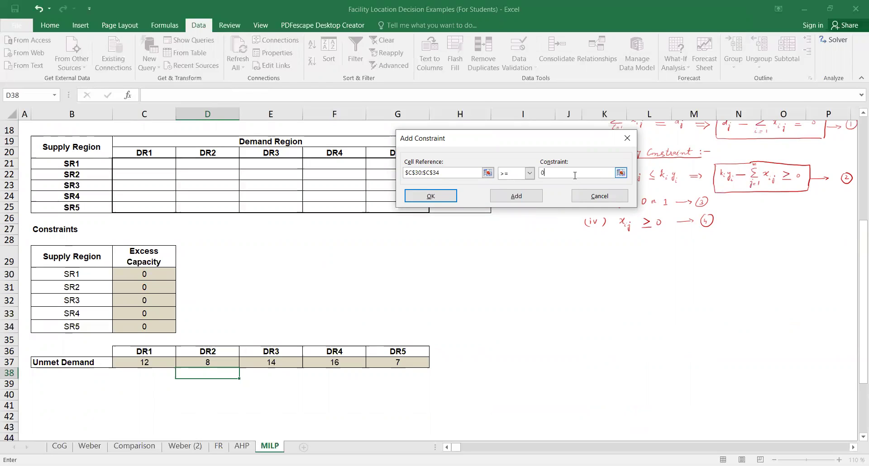
{"action": "left_click", "coordinate": [518, 196]}
Add a Solver constraint requiring the unmet demand cells C37:G37 to equal 0
{"action": "left_click", "coordinate": [147, 362]}
{"action": "left_click_drag", "start_coordinate": [147, 362], "coordinate": [394, 363]}
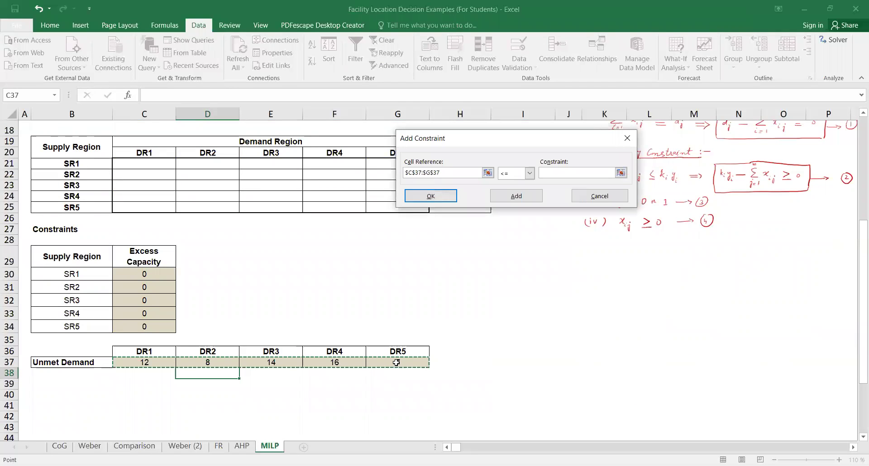
{"action": "left_click", "coordinate": [529, 173]}
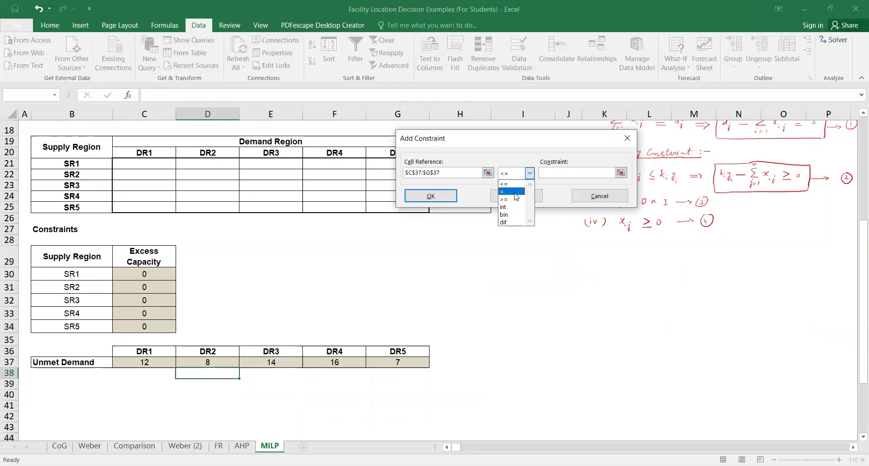
{"action": "left_click", "coordinate": [511, 192]}
{"action": "left_click", "coordinate": [553, 173]}
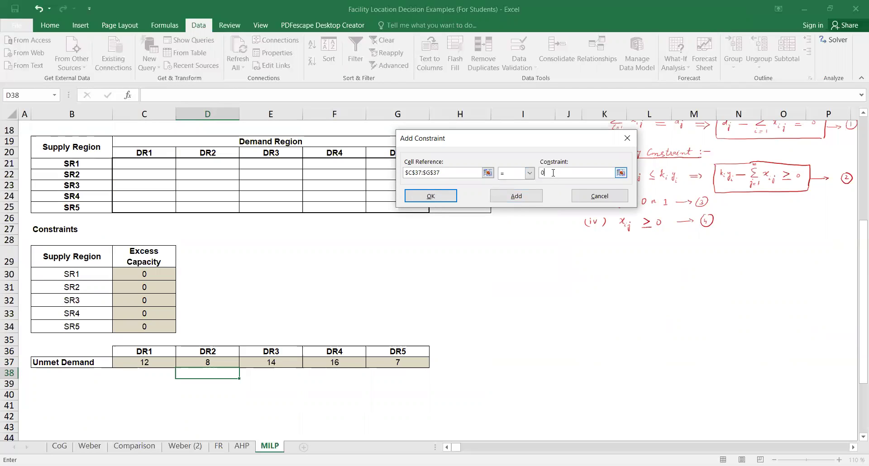
{"action": "type", "text": "0"}
{"action": "left_click", "coordinate": [497, 197]}
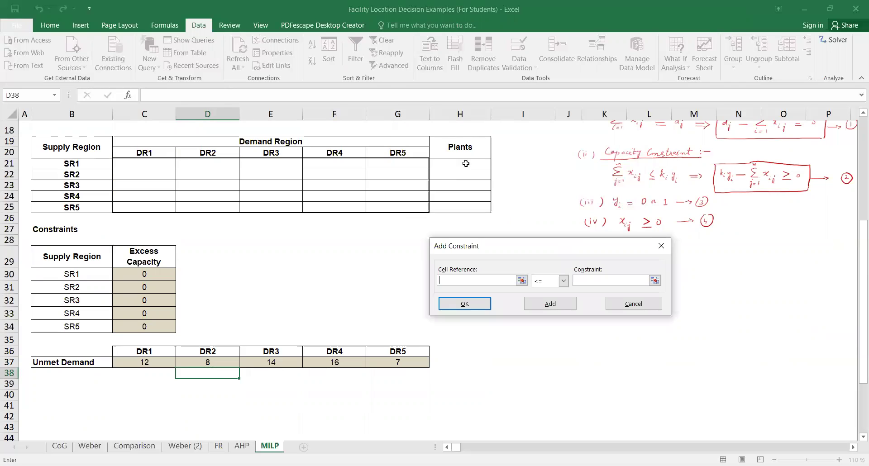
Add a Solver constraint making the plant decision cells H21:H25 binary
{"action": "left_click", "coordinate": [466, 164]}
{"action": "left_click_drag", "start_coordinate": [466, 164], "coordinate": [465, 202]}
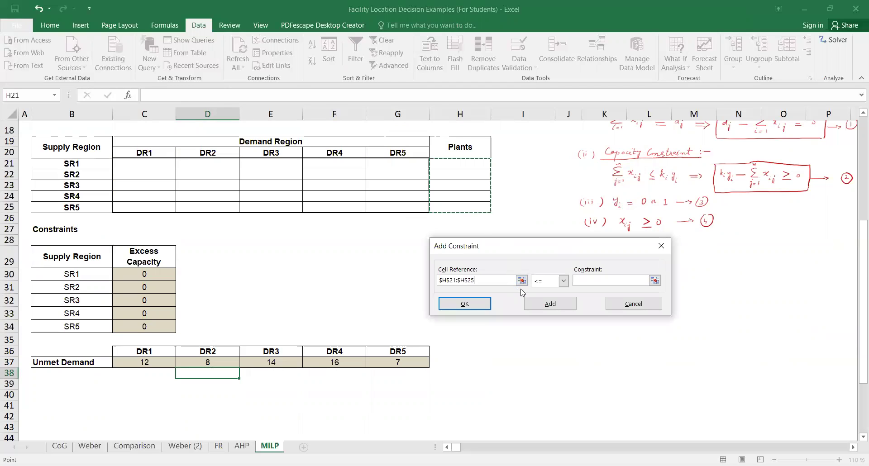
{"action": "left_click", "coordinate": [563, 281]}
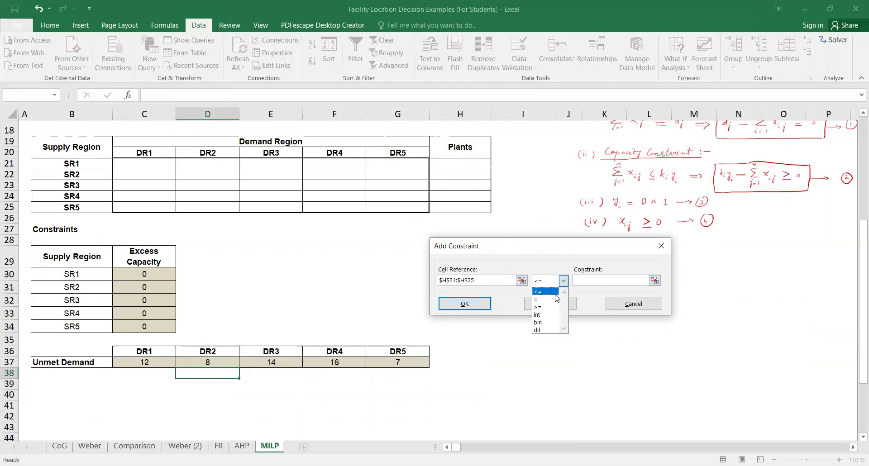
{"action": "left_click", "coordinate": [543, 322]}
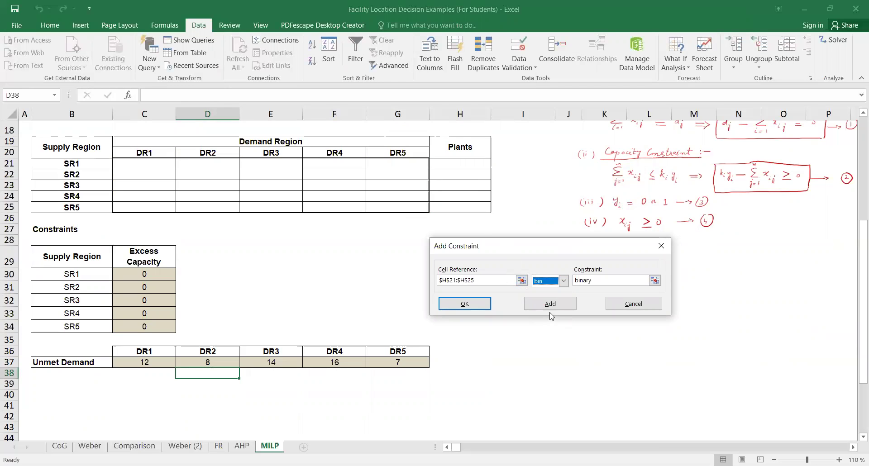
{"action": "left_click", "coordinate": [551, 304]}
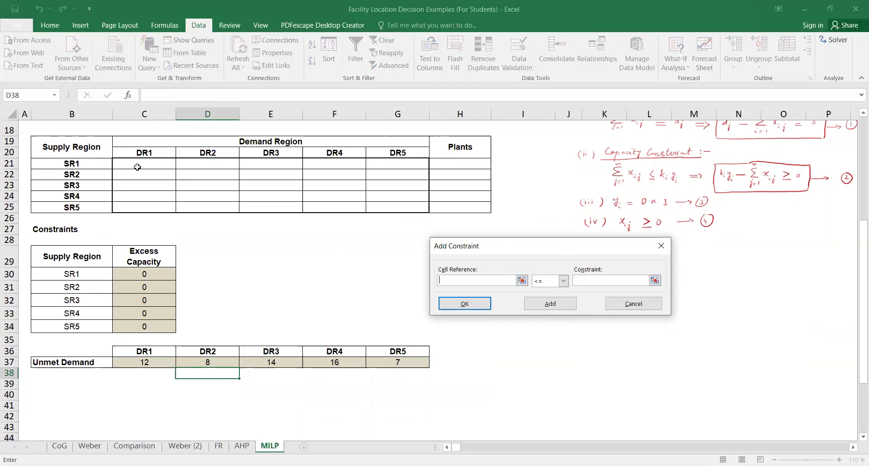
Add a Solver constraint requiring shipments C21:G25 to be >= 0 and return to the Solver parameters
{"action": "left_click_drag", "start_coordinate": [137, 167], "coordinate": [397, 208]}
{"action": "left_click", "coordinate": [563, 281]}
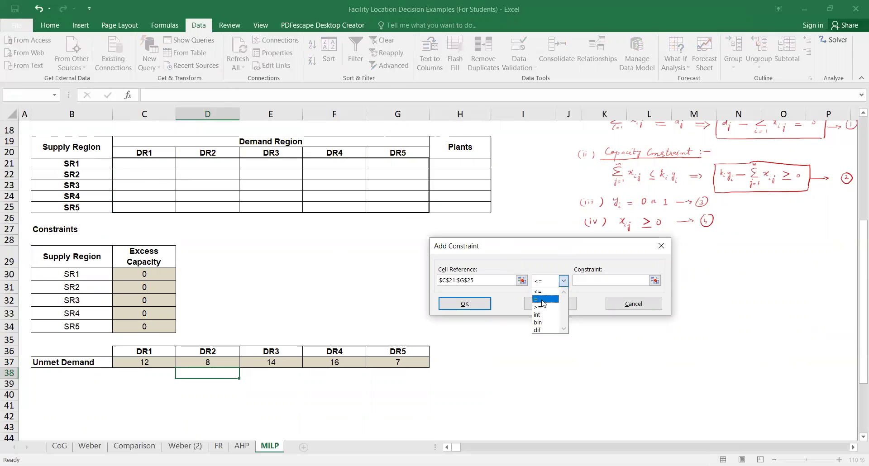
{"action": "left_click", "coordinate": [543, 306]}
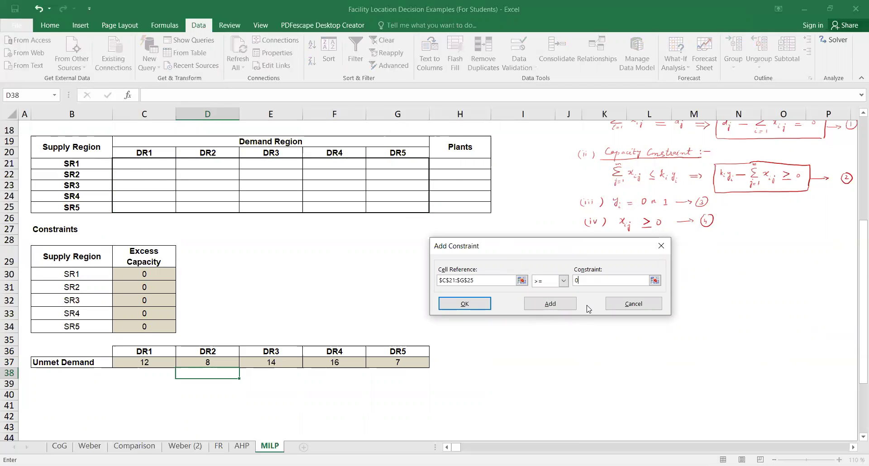
{"action": "left_click", "coordinate": [566, 306]}
{"action": "left_click", "coordinate": [632, 303]}
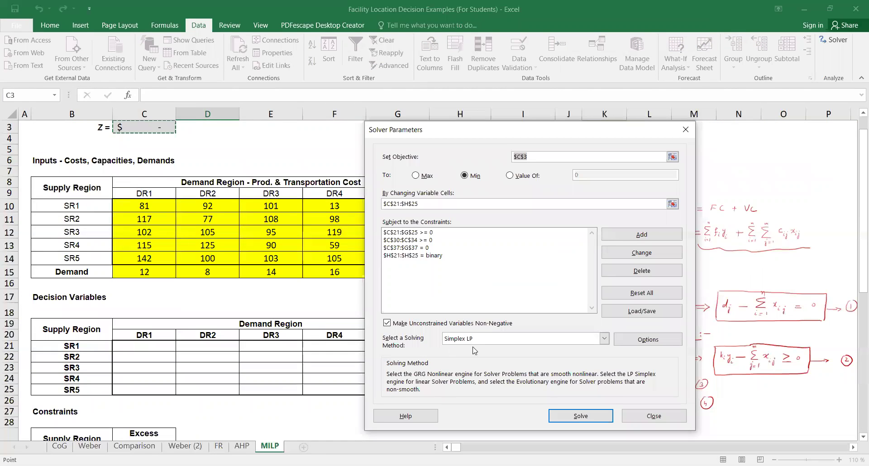
Solve the model with the Simplex LP method and keep the Solver solution
{"action": "left_click", "coordinate": [585, 418]}
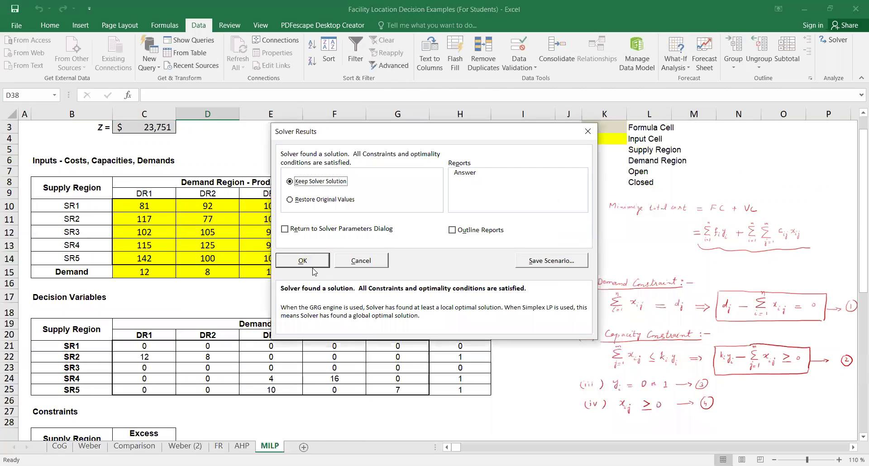
{"action": "left_click", "coordinate": [304, 261]}
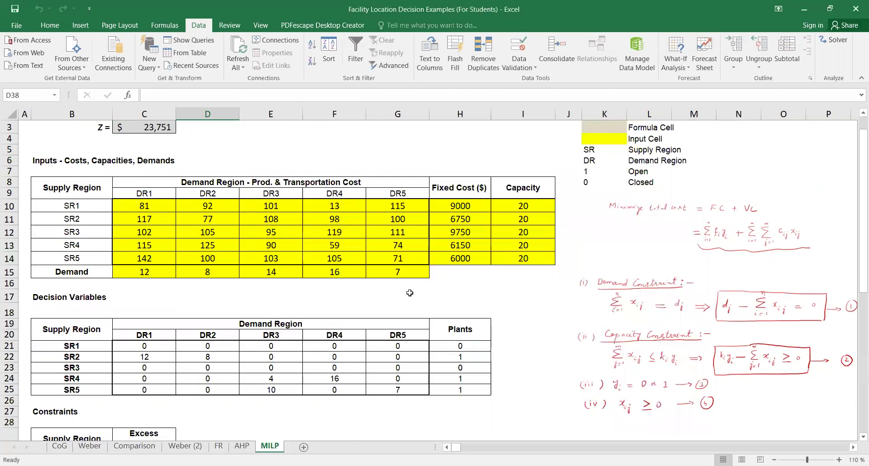
Fill the open plant cells H22, H24 and H25 with yellow
{"action": "scroll", "coordinate": [409, 293], "scroll_direction": "down", "scroll_amount": 1}
{"action": "scroll", "coordinate": [409, 293], "scroll_direction": "down", "scroll_amount": 1}
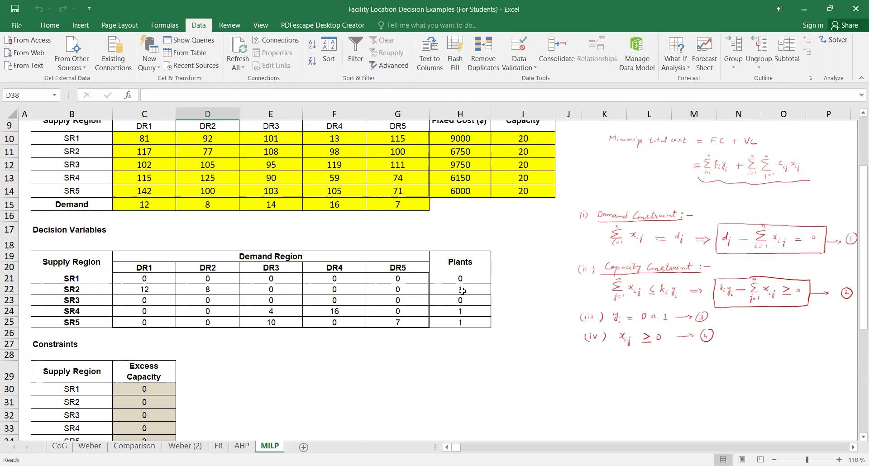
{"action": "left_click", "coordinate": [461, 291]}
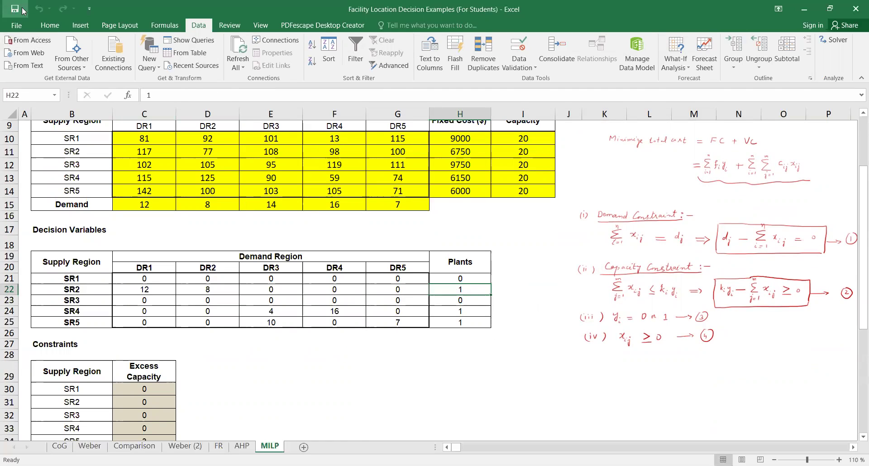
{"action": "left_click", "coordinate": [49, 25]}
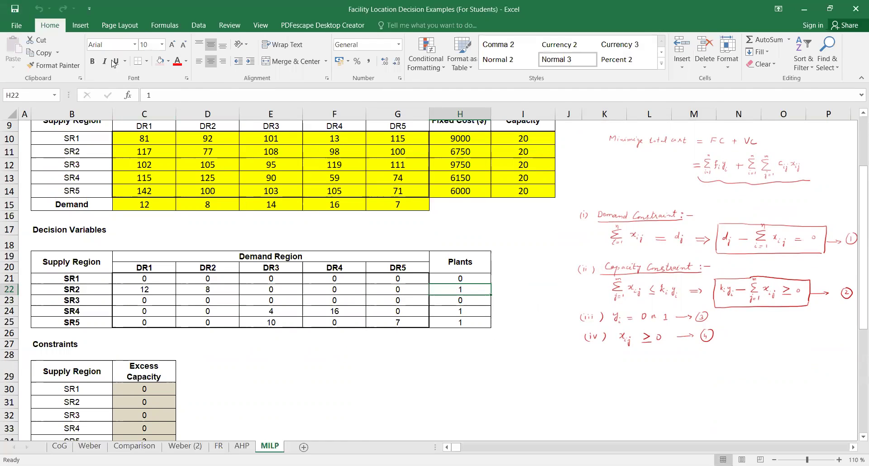
{"action": "left_click", "coordinate": [168, 63]}
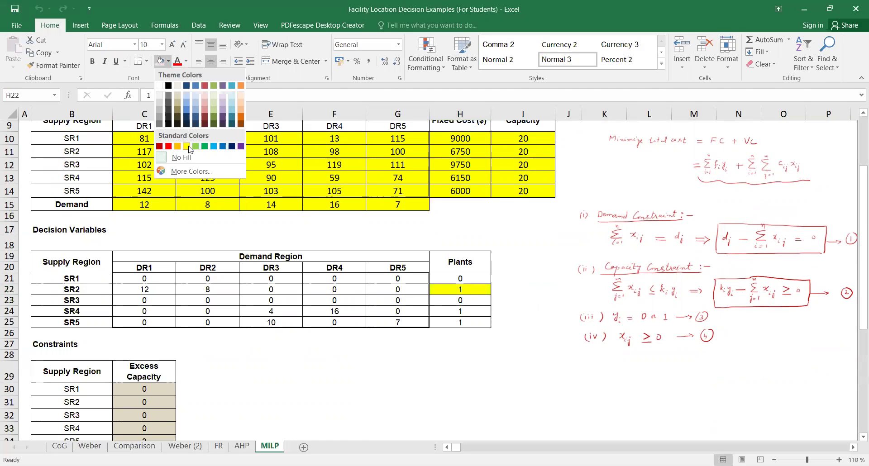
{"action": "left_click", "coordinate": [187, 146]}
{"action": "left_click_drag", "start_coordinate": [460, 311], "coordinate": [460, 322]}
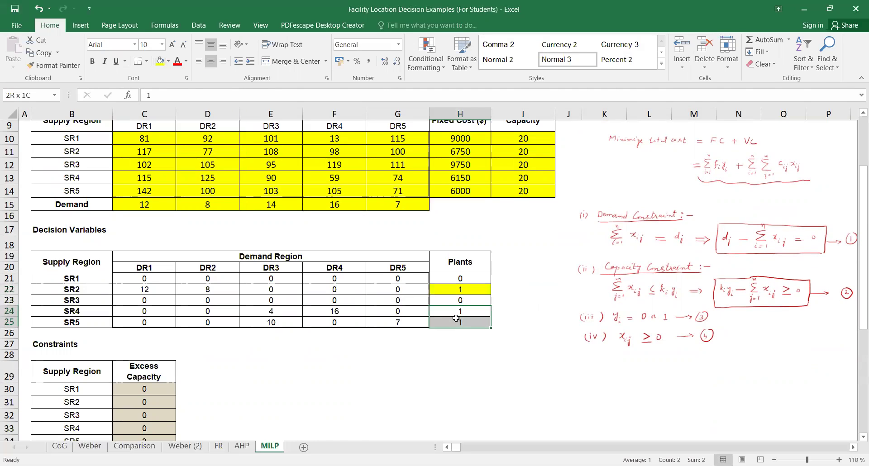
{"action": "left_click", "coordinate": [160, 62]}
{"action": "left_click", "coordinate": [498, 372]}
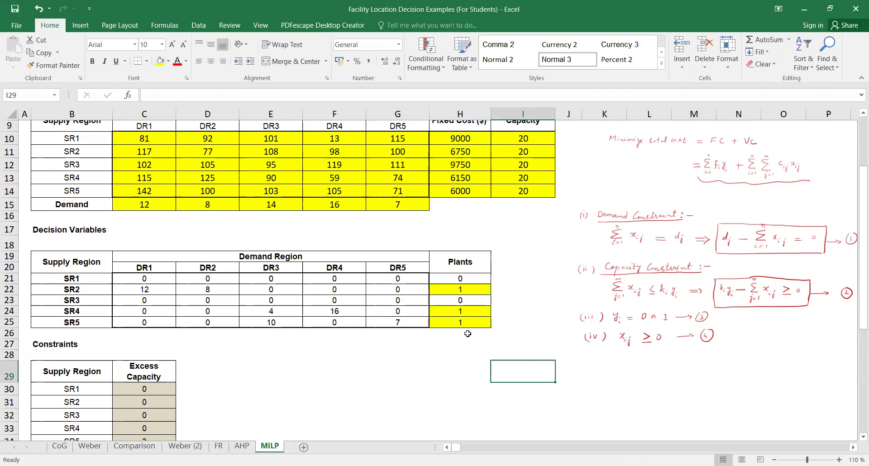
Examine the plant decisions for SR1 and SR3 and compare the DR1 demand with the SR2 shipment to DR1
{"action": "scroll", "coordinate": [467, 333], "scroll_direction": "up", "scroll_amount": 1}
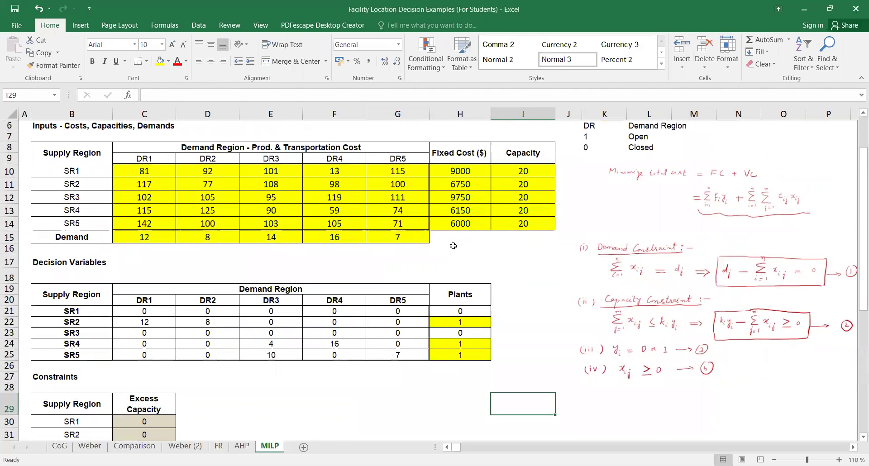
{"action": "left_click", "coordinate": [469, 310]}
{"action": "left_click", "coordinate": [460, 334]}
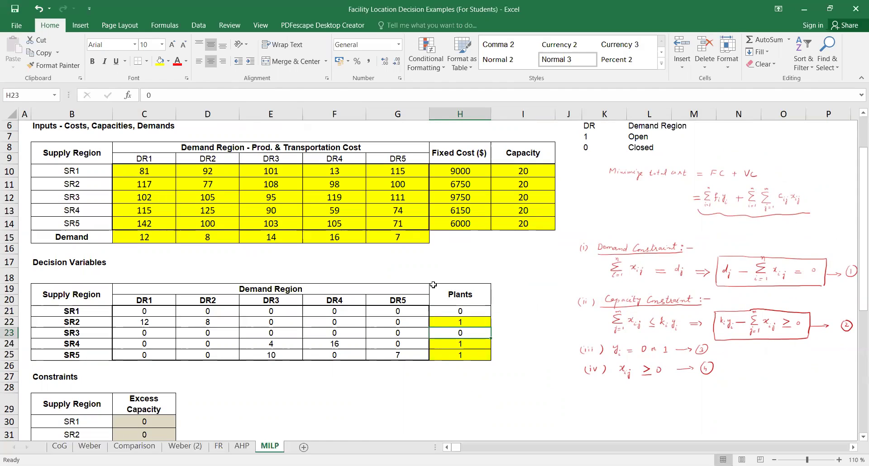
{"action": "left_click", "coordinate": [150, 237]}
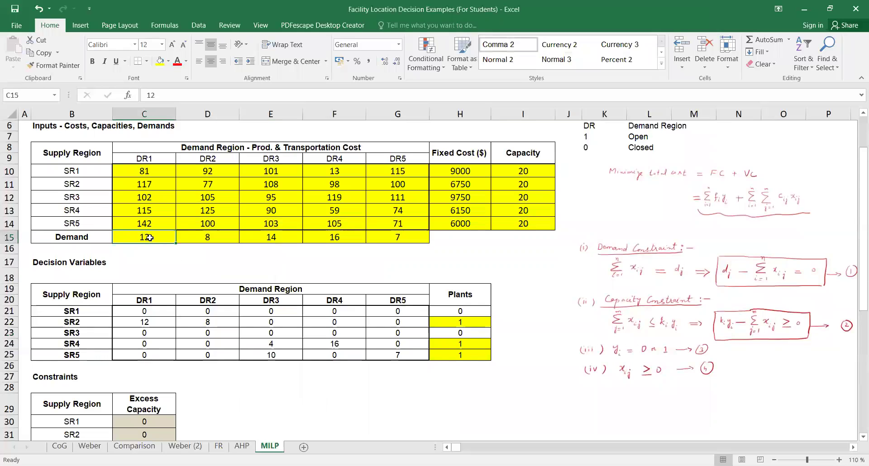
{"action": "left_click", "coordinate": [147, 321]}
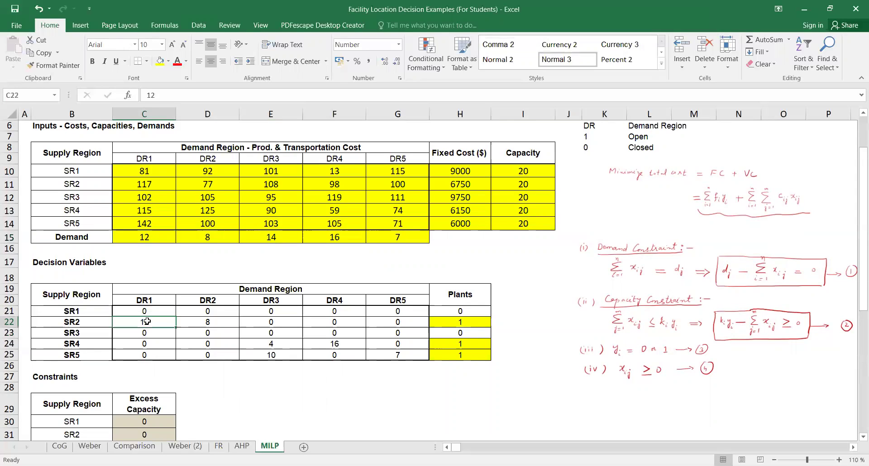
Fill the SR2 shipment cells to DR1 and DR2 (C22 and D22) with yellow
{"action": "left_click", "coordinate": [160, 61]}
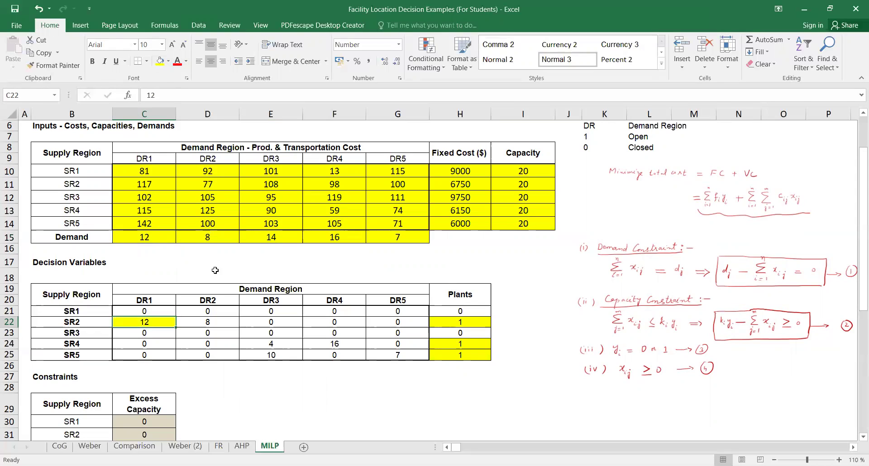
{"action": "left_click", "coordinate": [215, 322]}
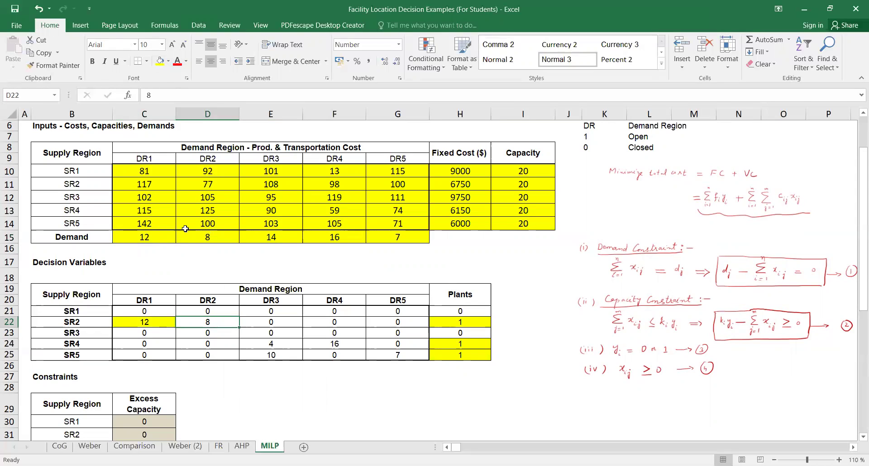
{"action": "left_click", "coordinate": [160, 61]}
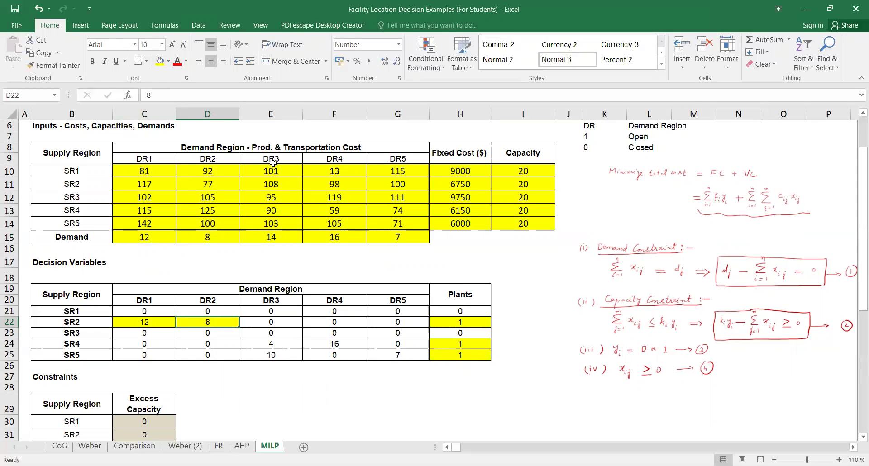
Check the DR3 demand and fill the SR4 and SR5 shipments to DR3 (E24 and E25) with yellow
{"action": "left_click", "coordinate": [276, 235]}
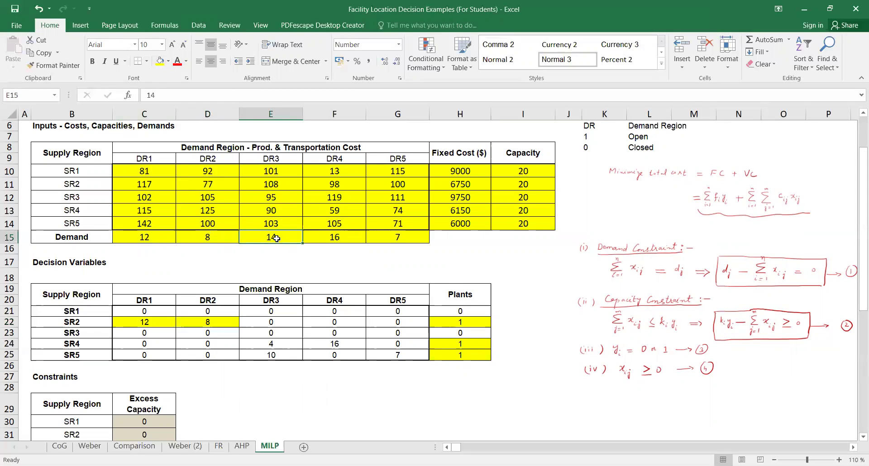
{"action": "left_click", "coordinate": [271, 345]}
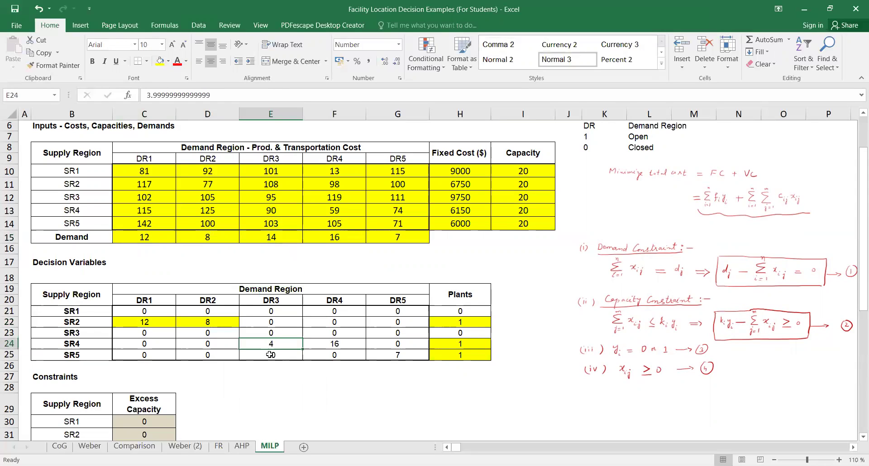
{"action": "left_click", "coordinate": [160, 61]}
{"action": "left_click", "coordinate": [267, 352]}
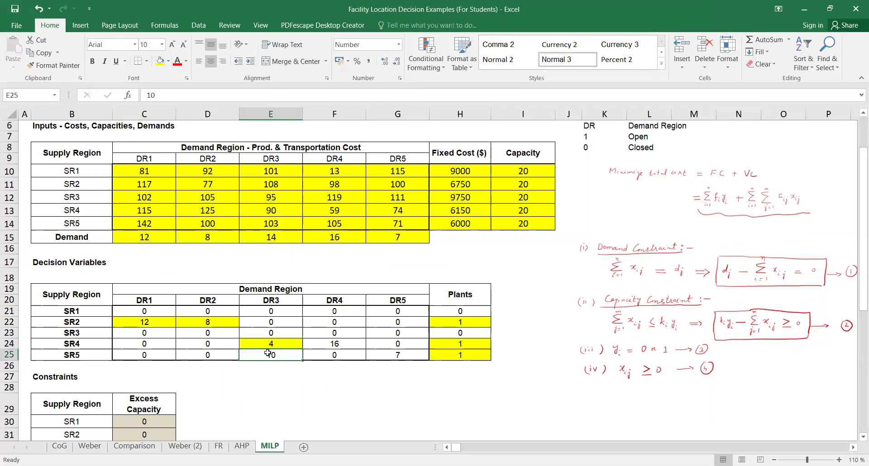
{"action": "left_click", "coordinate": [159, 60]}
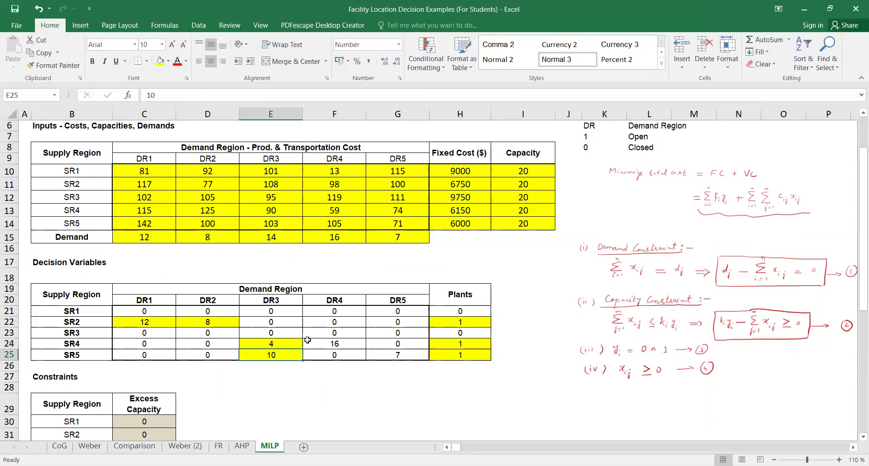
Fill the SR4 shipment to DR4 (F24) and the SR5 shipment to DR5 (G25) with yellow
{"action": "left_click", "coordinate": [334, 343]}
{"action": "type", "text": "16"}
{"action": "key", "text": "ctrl+Return"}
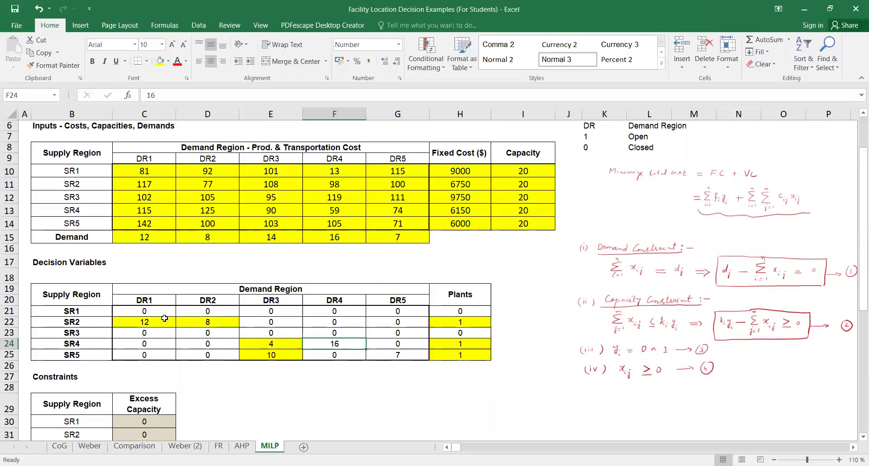
{"action": "left_click", "coordinate": [160, 63]}
{"action": "left_click", "coordinate": [398, 355]}
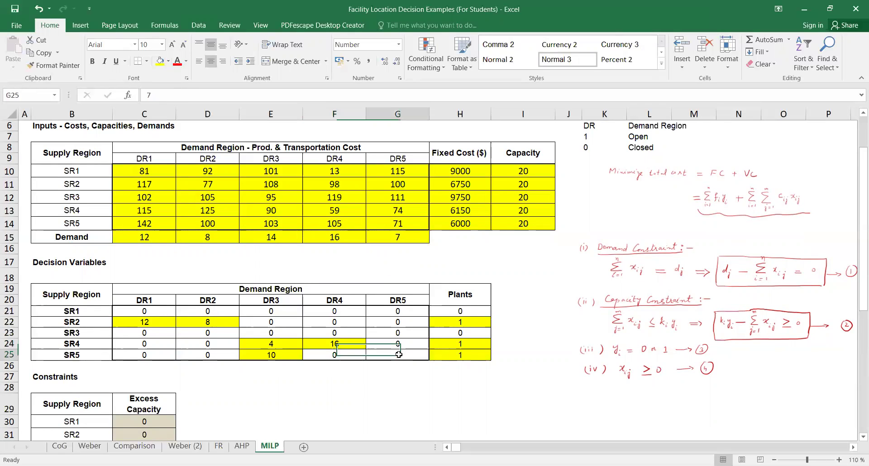
{"action": "left_click", "coordinate": [160, 61]}
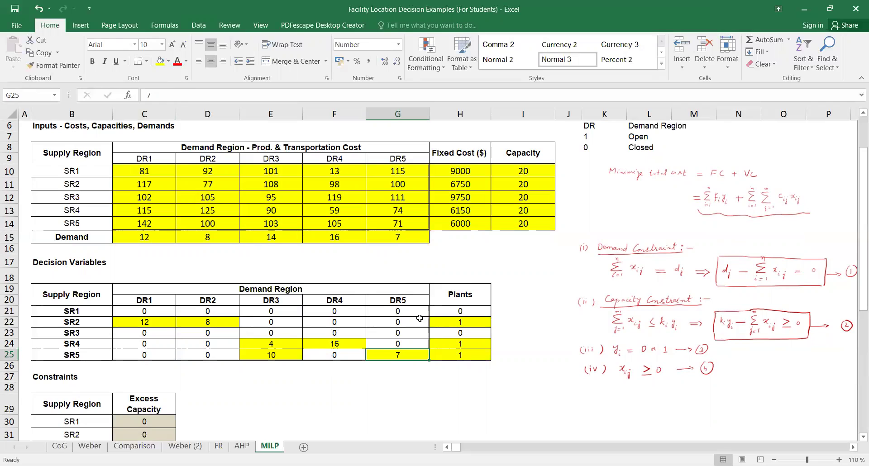
Total the regional demands C15:G15 with a SUM formula in H15
{"action": "left_click", "coordinate": [461, 239]}
{"action": "type", "text": "="}
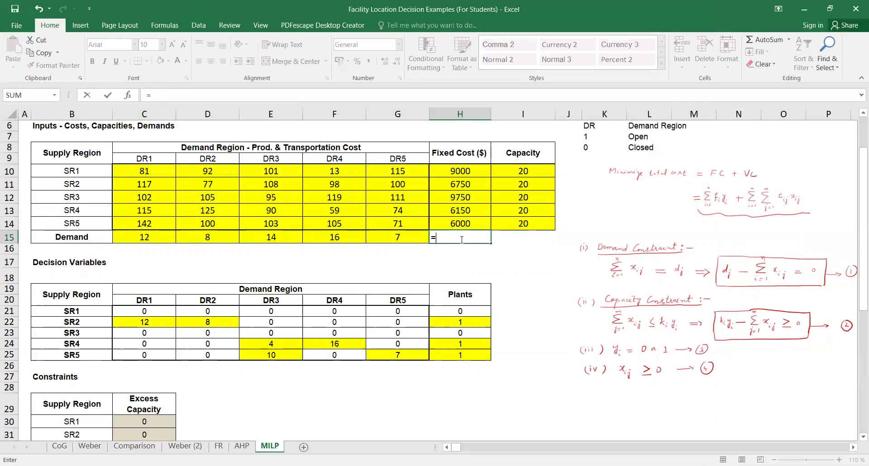
{"action": "type", "text": "sum("}
{"action": "left_click", "coordinate": [170, 233]}
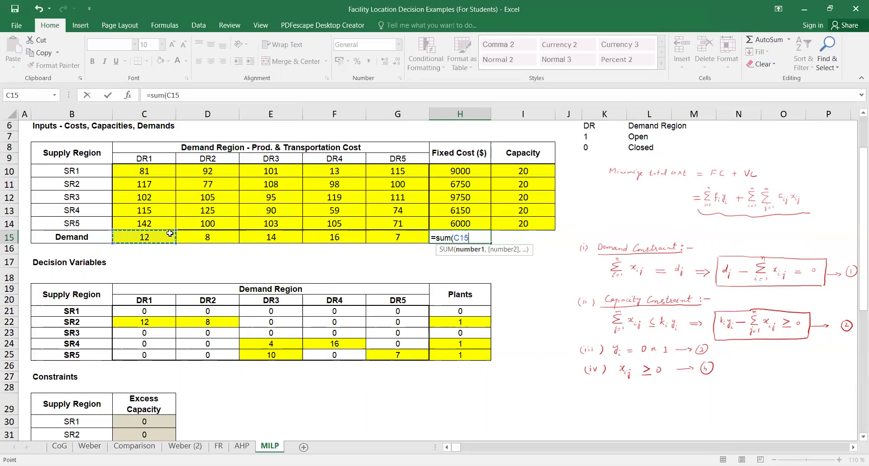
{"action": "left_click_drag", "start_coordinate": [170, 233], "coordinate": [417, 238]}
{"action": "key", "text": "Return"}
Enter a capacity of 20 beside each open plant, in cells I22, I24 and I25
{"action": "scroll", "coordinate": [440, 250], "scroll_direction": "down", "scroll_amount": 1}
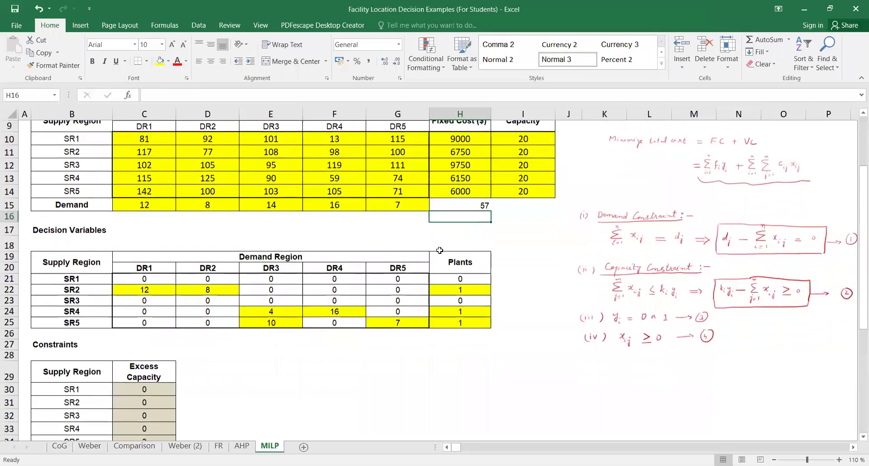
{"action": "left_click", "coordinate": [509, 289]}
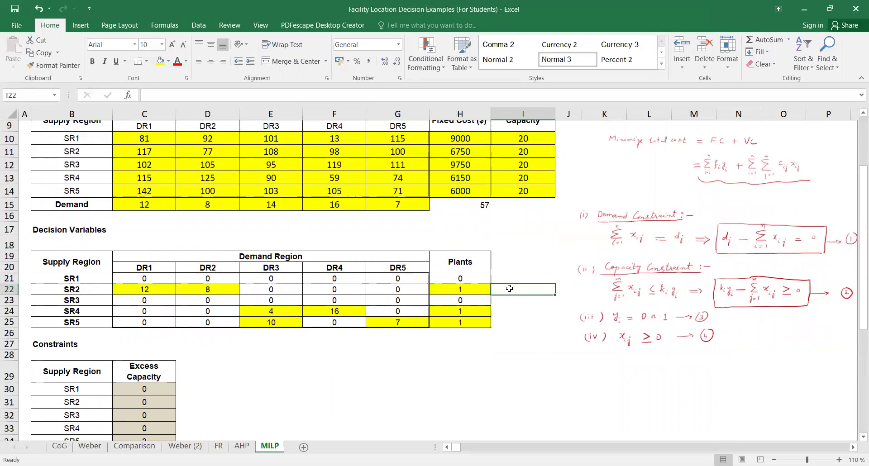
{"action": "type", "text": "20"}
{"action": "key", "text": "Return"}
{"action": "key", "text": "Return"}
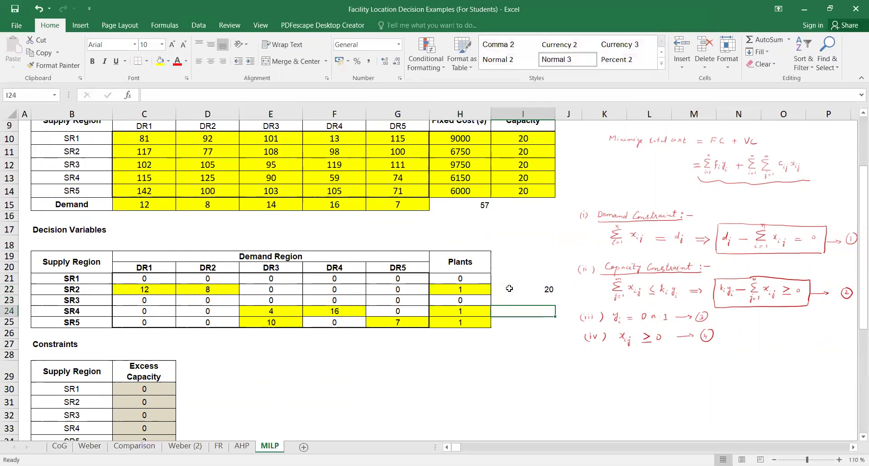
{"action": "type", "text": "20"}
{"action": "key", "text": "Return"}
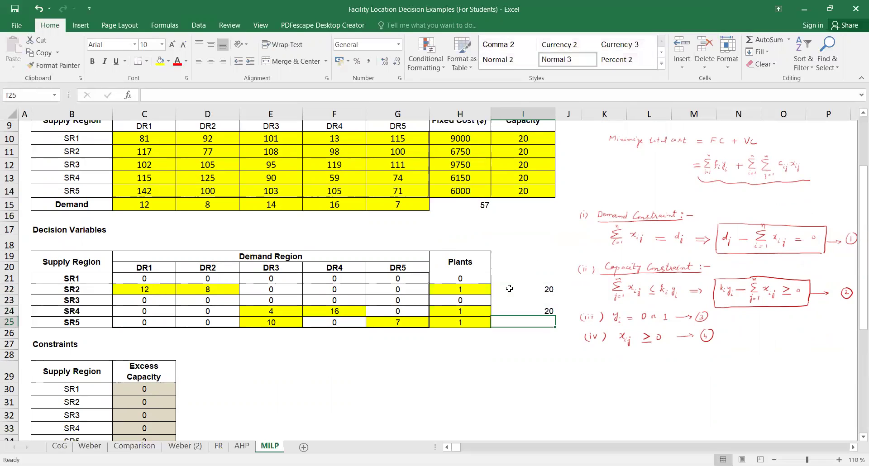
{"action": "type", "text": "20"}
{"action": "key", "text": "Return"}
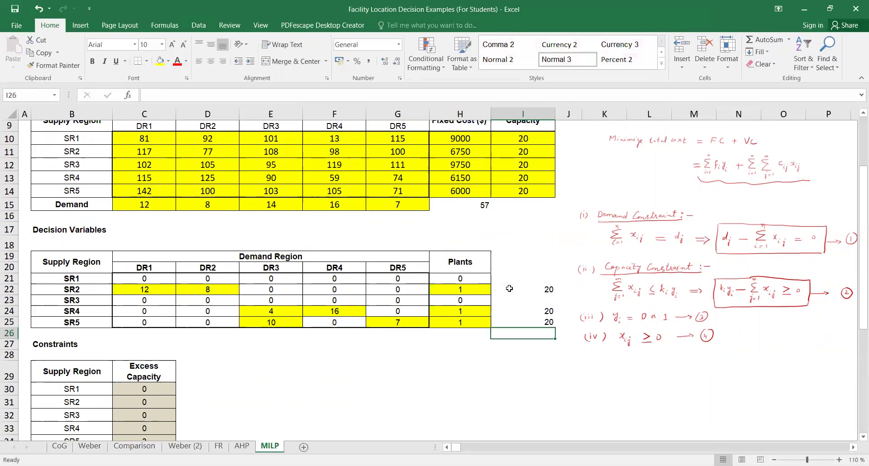
Fill the SR5 excess capacity cell C34 with yellow
{"action": "scroll", "coordinate": [371, 334], "scroll_direction": "down", "scroll_amount": 2}
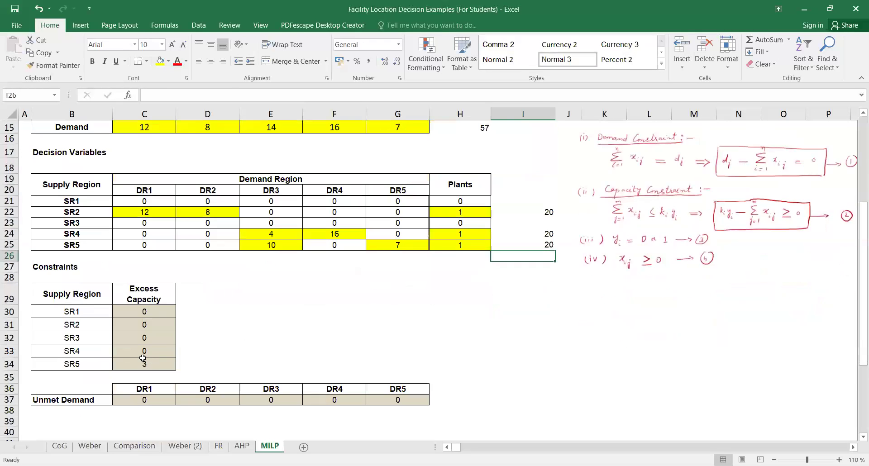
{"action": "left_click", "coordinate": [144, 364]}
{"action": "left_click", "coordinate": [160, 61]}
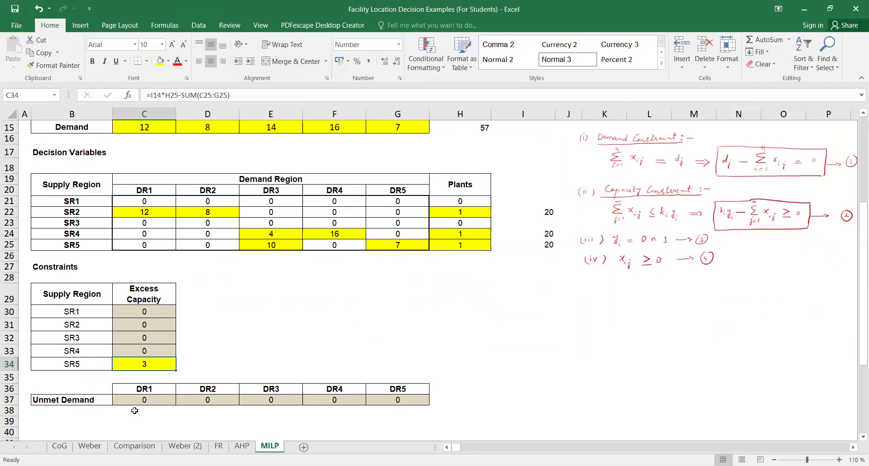
Examine the unmet demand in C37:G37, then review the objective value, plant decisions and excess capacities
{"action": "left_click_drag", "start_coordinate": [144, 403], "coordinate": [425, 403]}
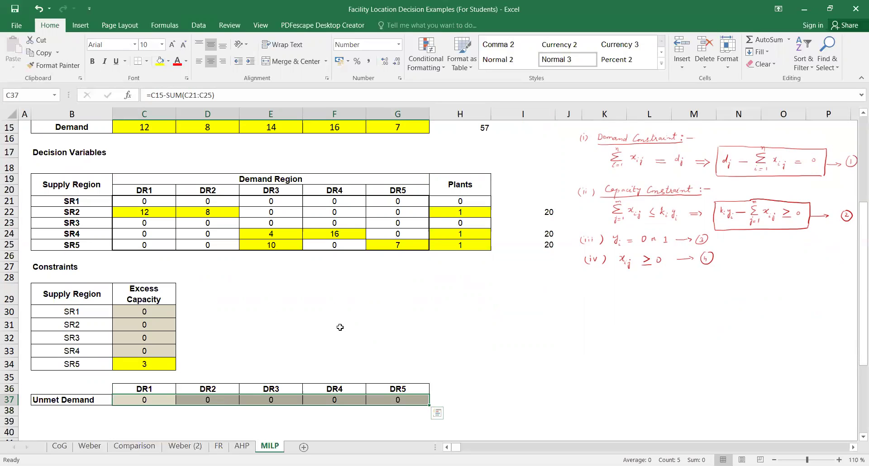
{"action": "scroll", "coordinate": [340, 327], "scroll_direction": "up", "scroll_amount": 4}
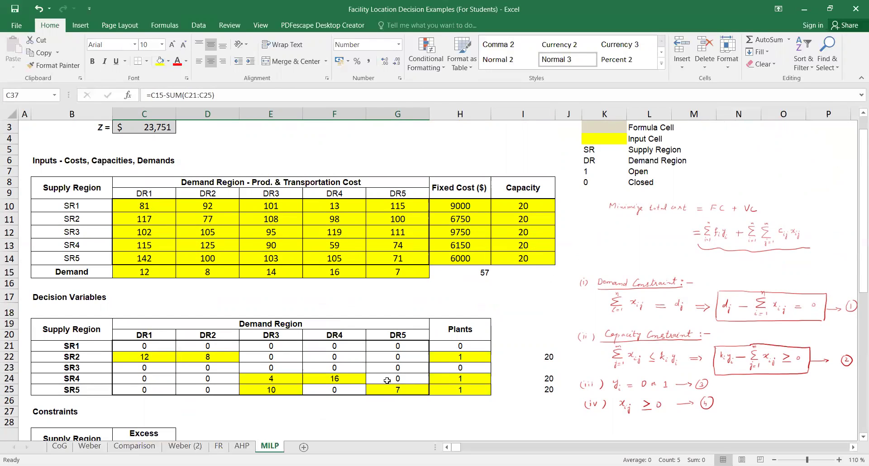
{"action": "scroll", "coordinate": [369, 365], "scroll_direction": "up", "scroll_amount": 1}
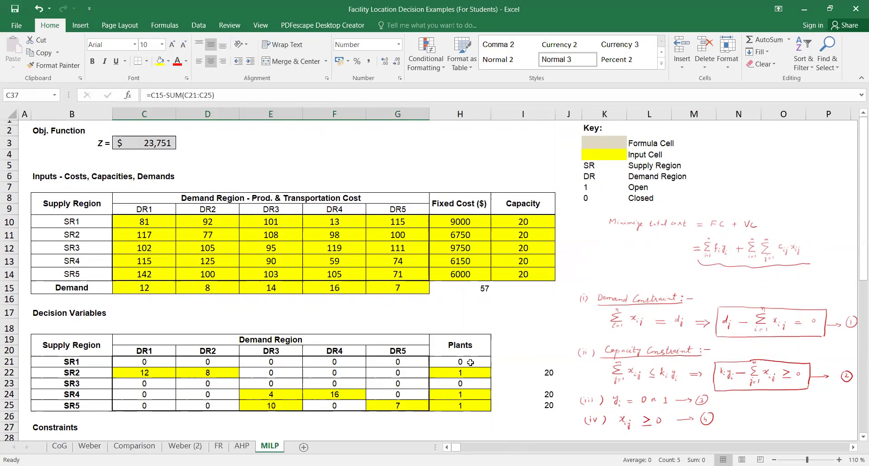
{"action": "scroll", "coordinate": [471, 363], "scroll_direction": "down", "scroll_amount": 1}
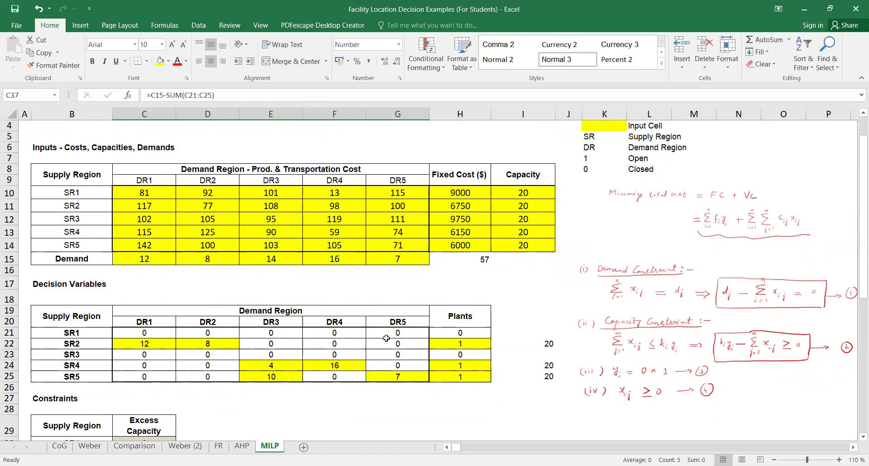
{"action": "scroll", "coordinate": [386, 339], "scroll_direction": "down", "scroll_amount": 5}
{"action": "scroll", "coordinate": [386, 338], "scroll_direction": "up", "scroll_amount": 2}
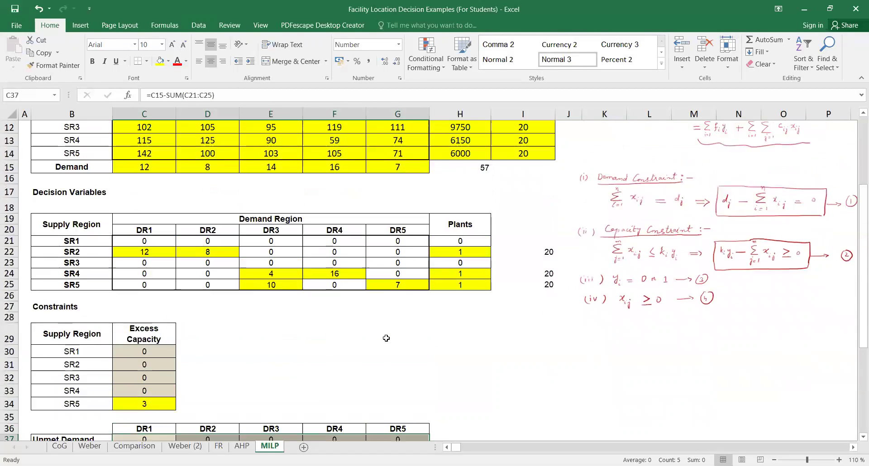
{"action": "scroll", "coordinate": [386, 338], "scroll_direction": "up", "scroll_amount": 4}
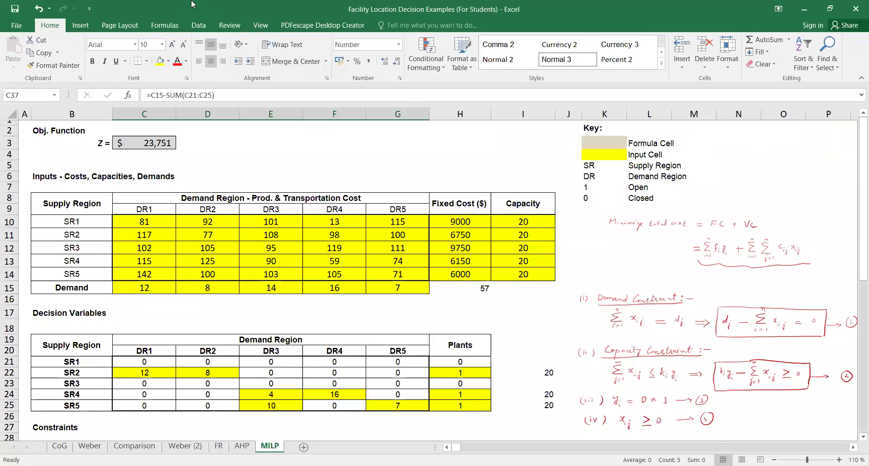